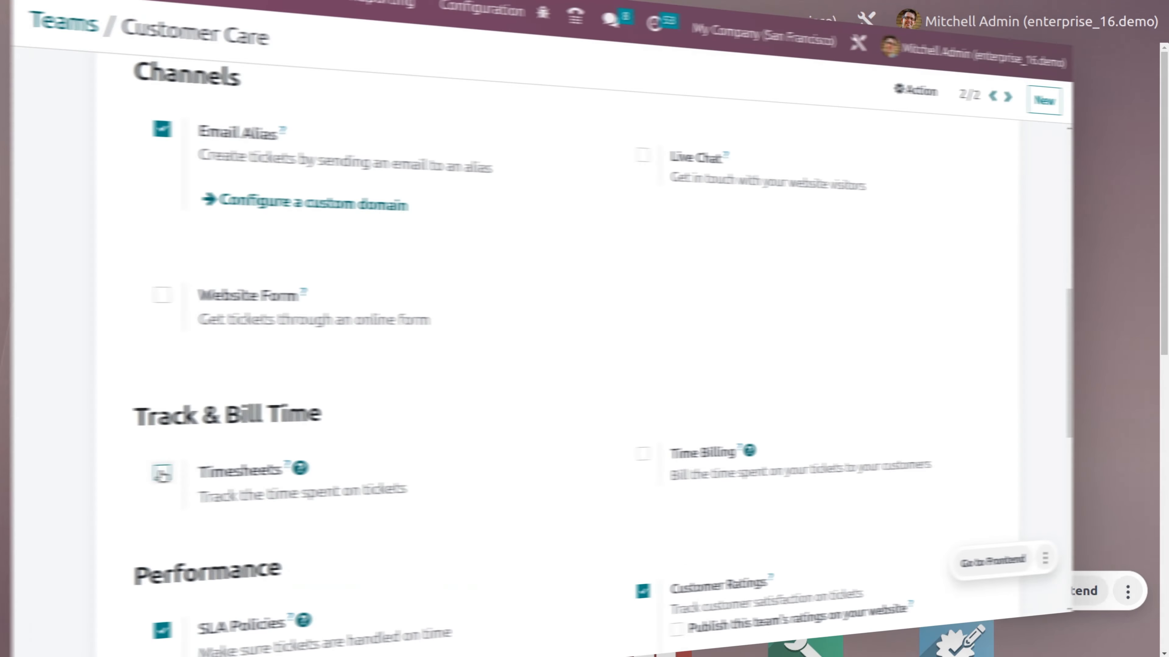
# - Return to the Odoo home screen showing the grid of installed apps
pyautogui.click(577, 484)
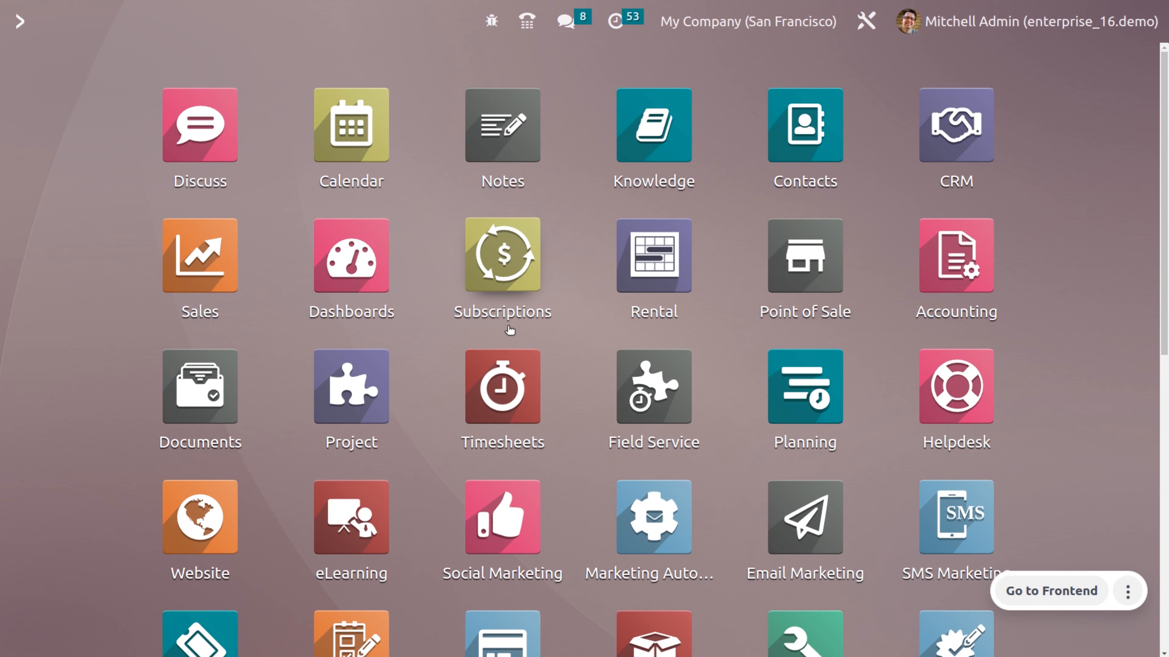
# - Open the Customer Care helpdesk team's settings and scroll to its Track & Bill Time options
pyautogui.write('h')
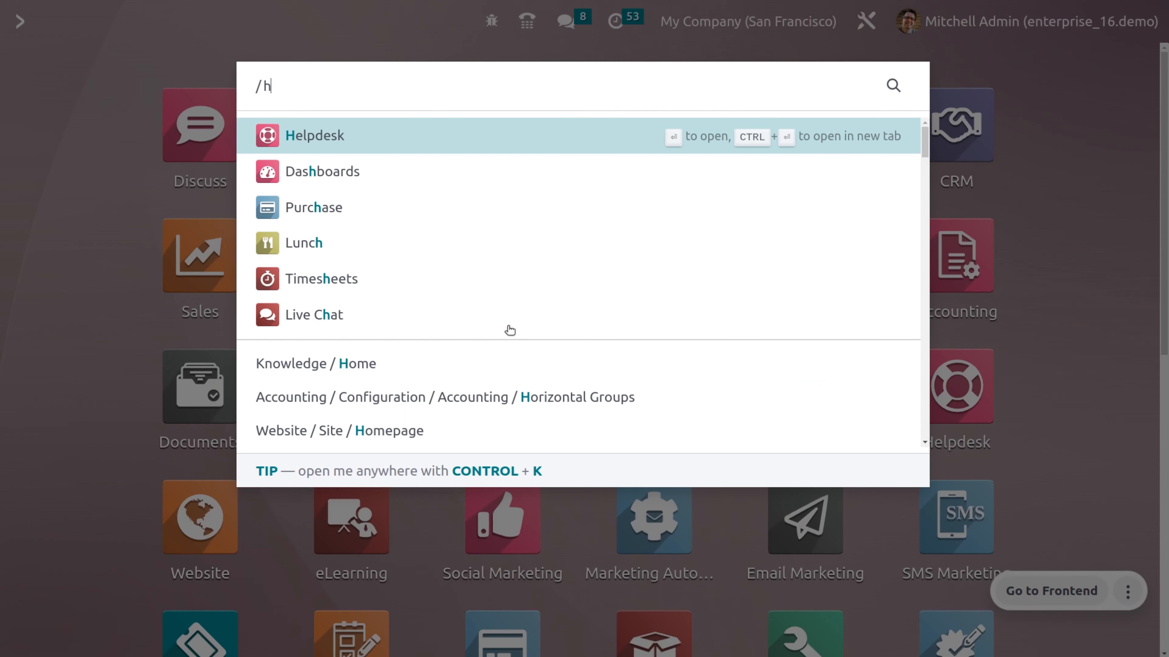
pyautogui.press('Return')
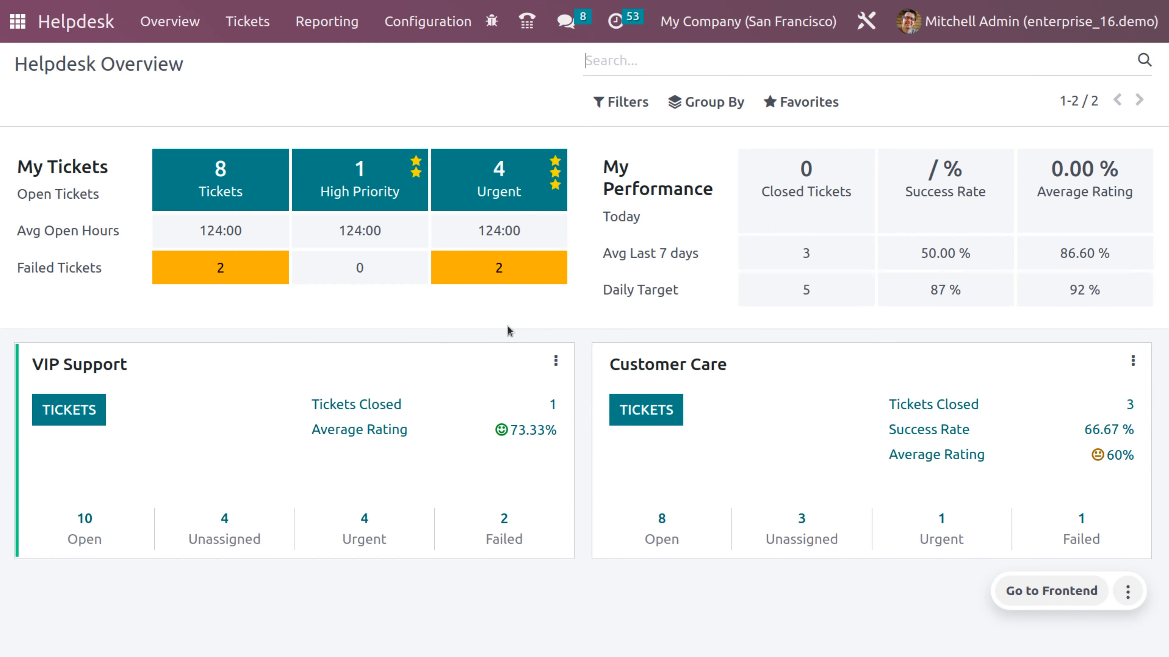
pyautogui.click(468, 24)
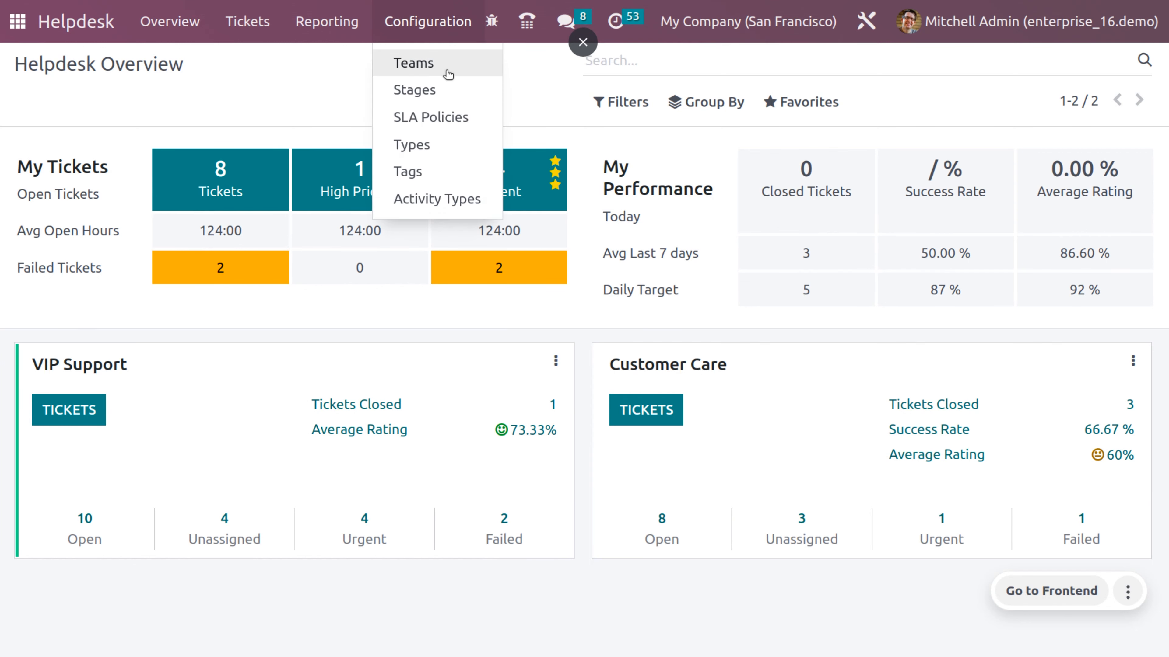
pyautogui.click(446, 67)
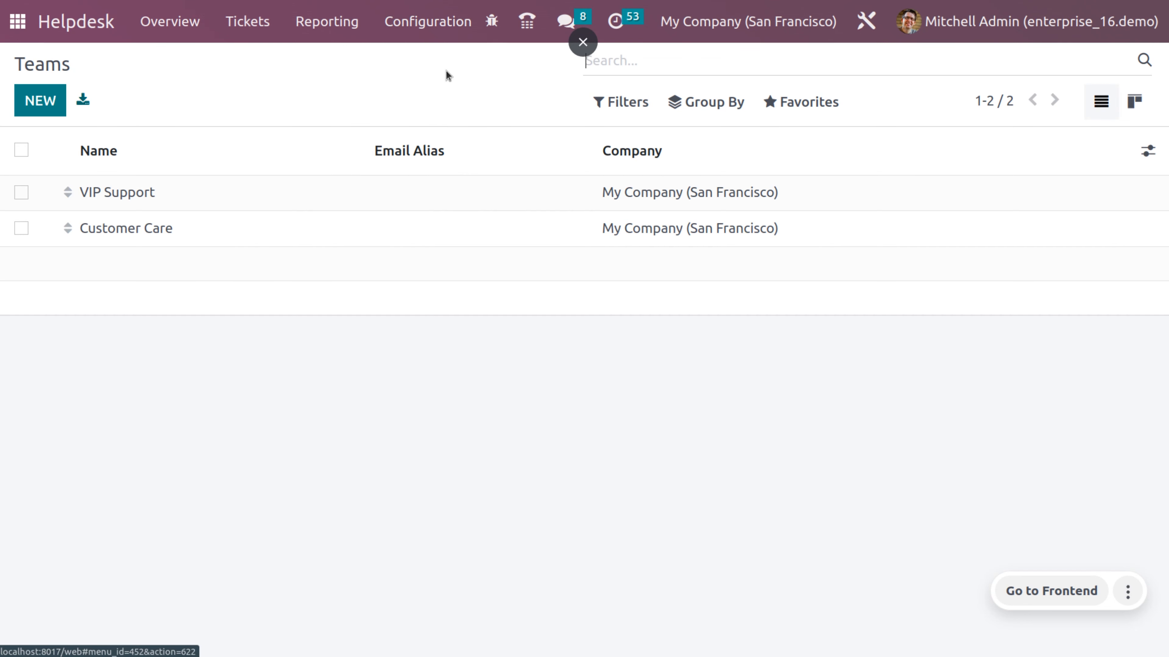
pyautogui.click(367, 244)
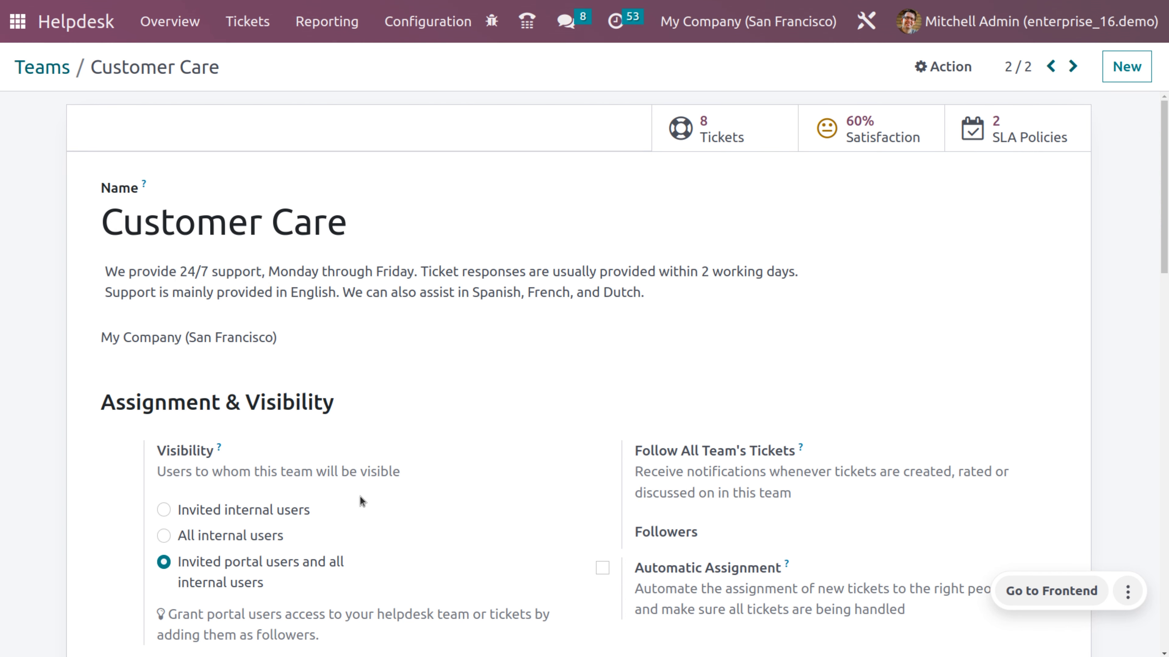
pyautogui.scroll(-10, 360, 498)
pyautogui.scroll(-1, 360, 497)
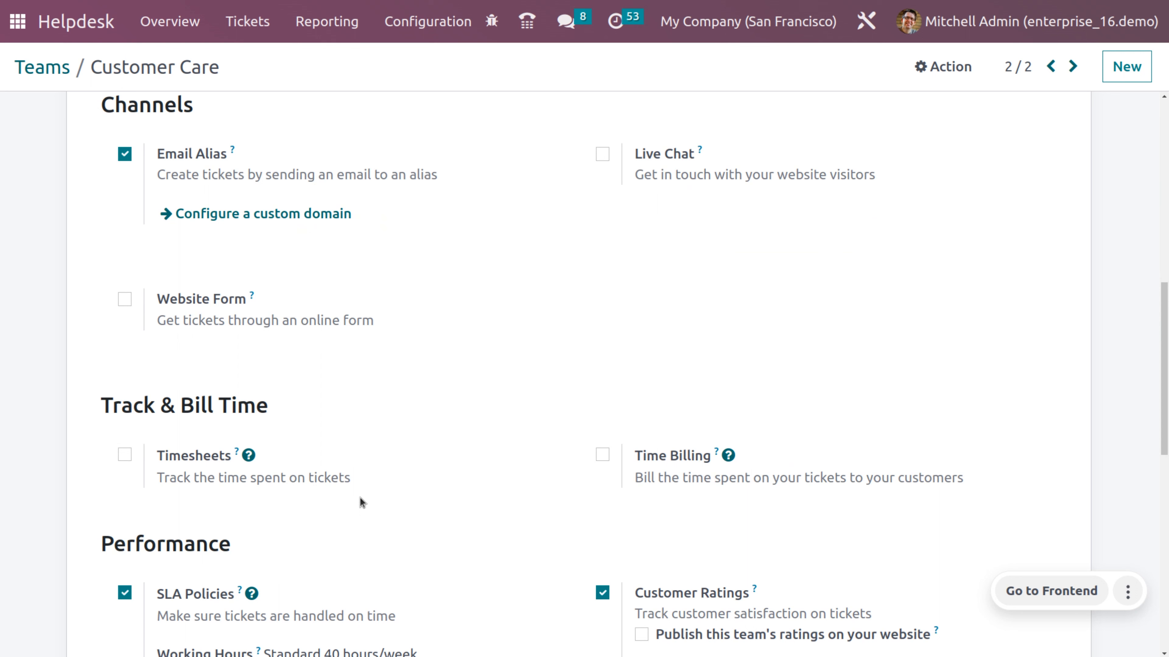
# - Enable Timesheets and Time Billing for Customer Care with project Customer Care, save, and go home
pyautogui.click(124, 454)
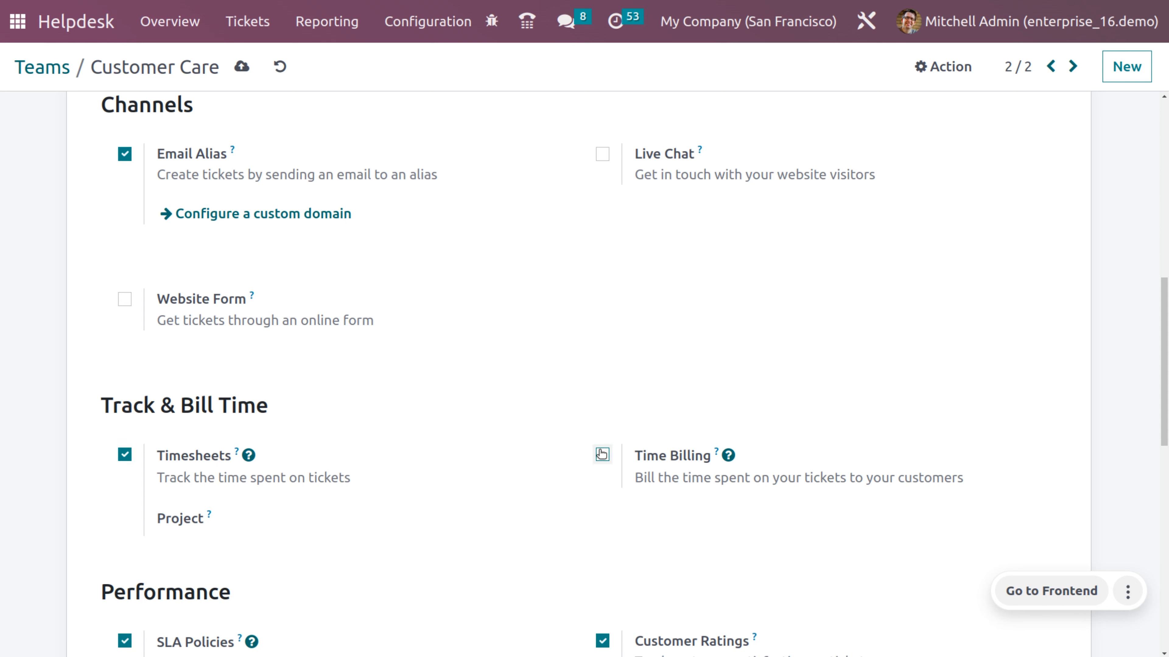
pyautogui.click(602, 454)
pyautogui.click(301, 524)
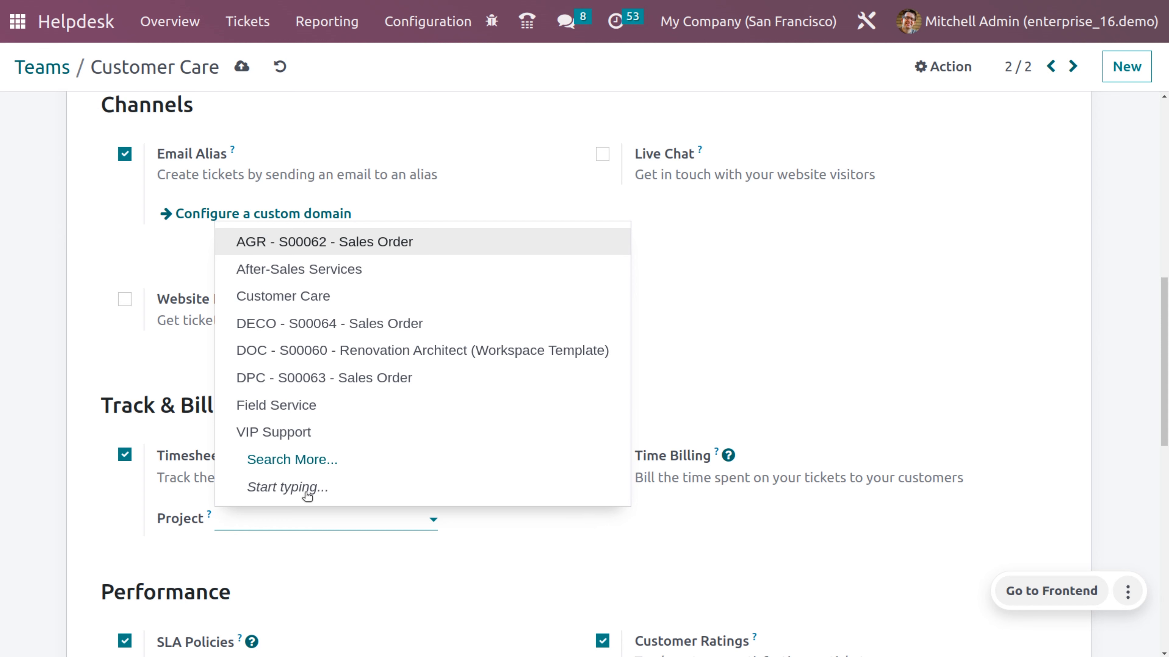
pyautogui.click(330, 294)
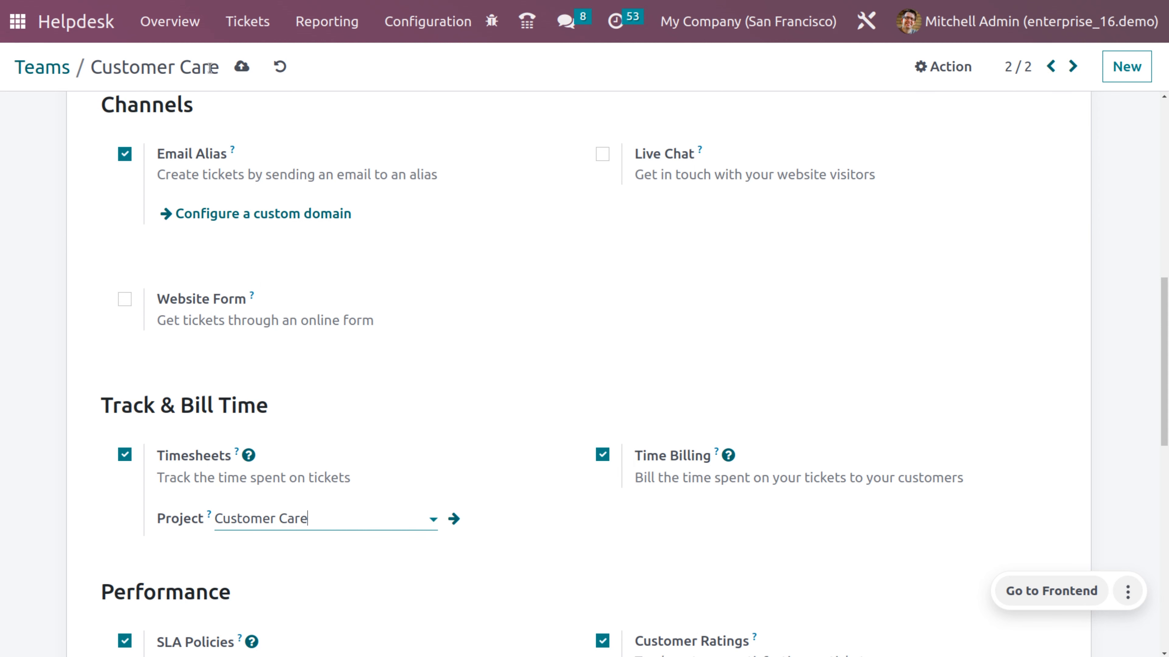
pyautogui.click(239, 70)
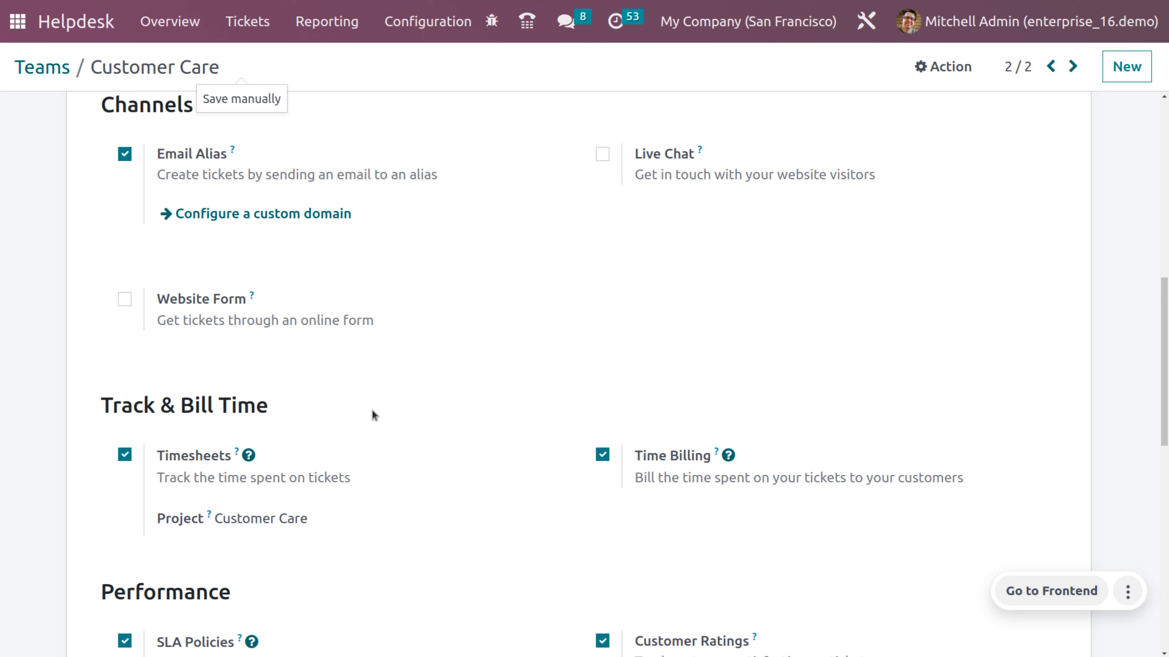
pyautogui.click(17, 22)
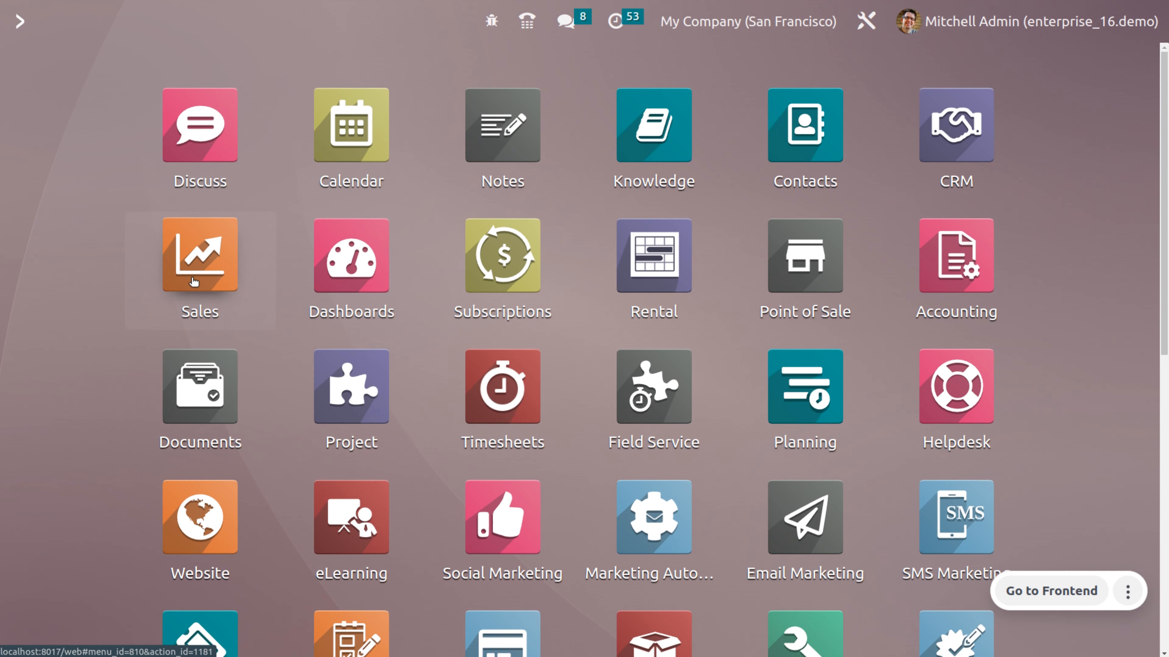
# - Review the Service on Timesheet product's invoicing policy in the Sales catalogue, then return to the list
pyautogui.click(199, 256)
pyautogui.click(290, 21)
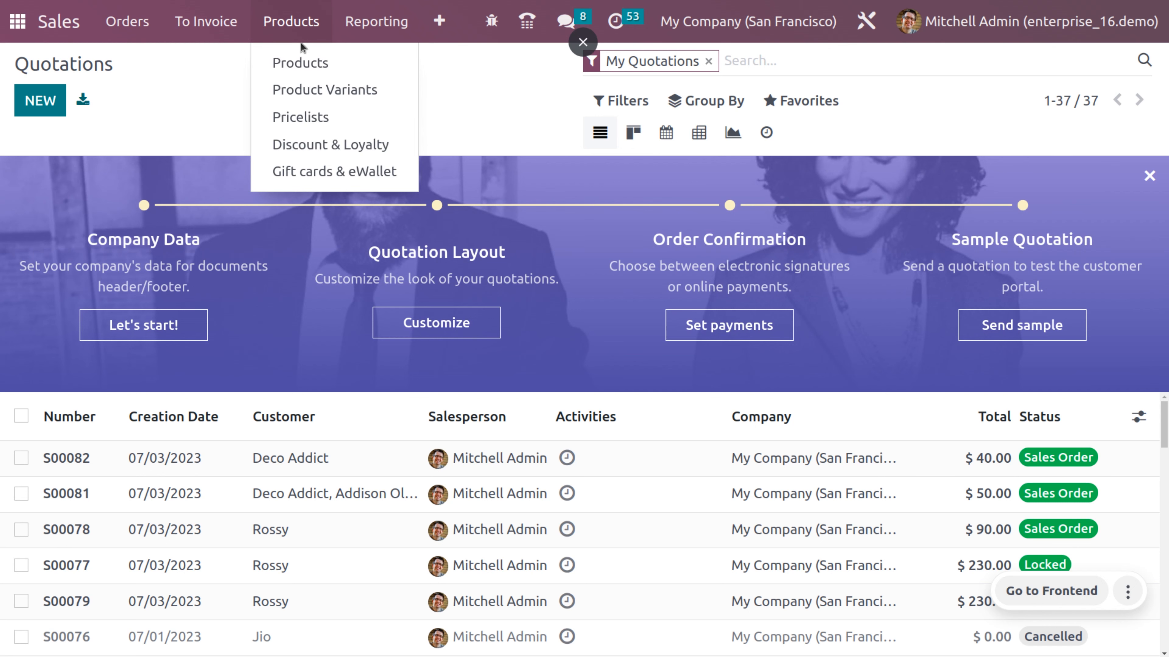
pyautogui.click(306, 62)
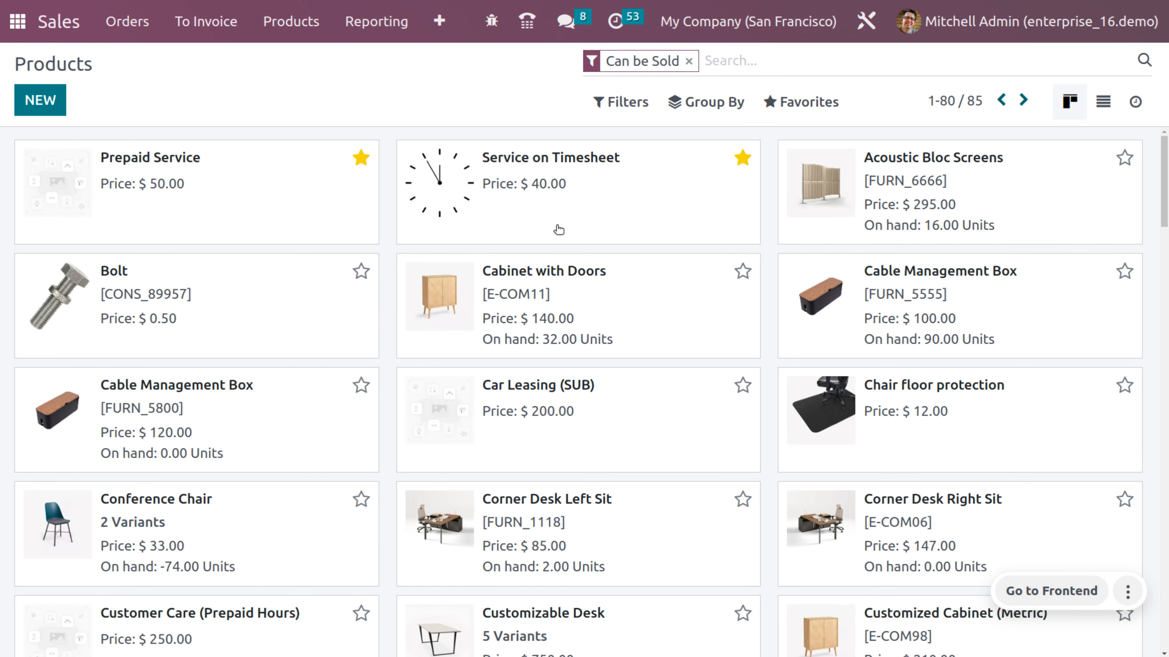
pyautogui.click(529, 183)
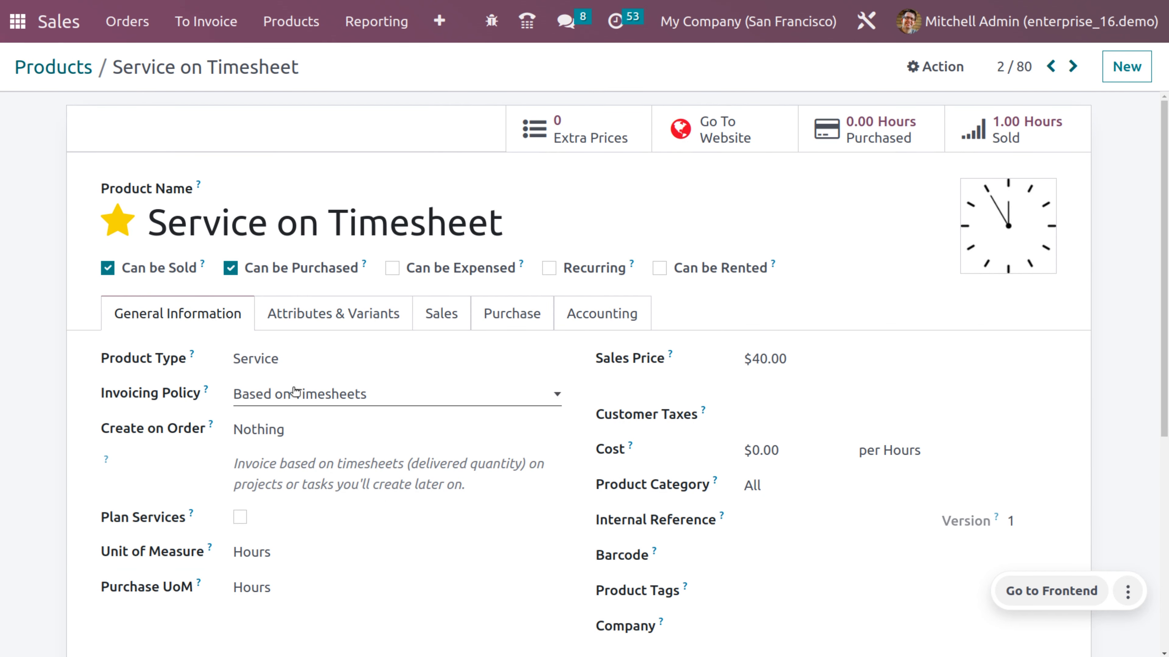
pyautogui.scroll(-4, 295, 392)
pyautogui.scroll(2, 294, 392)
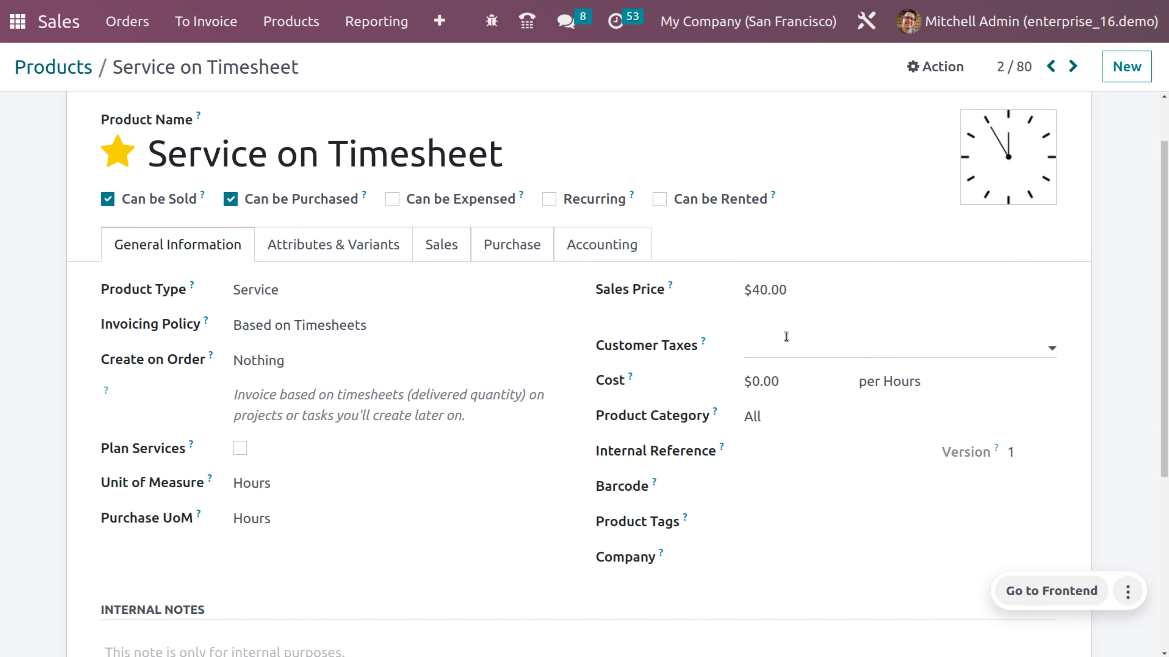
pyautogui.scroll(-3, 728, 332)
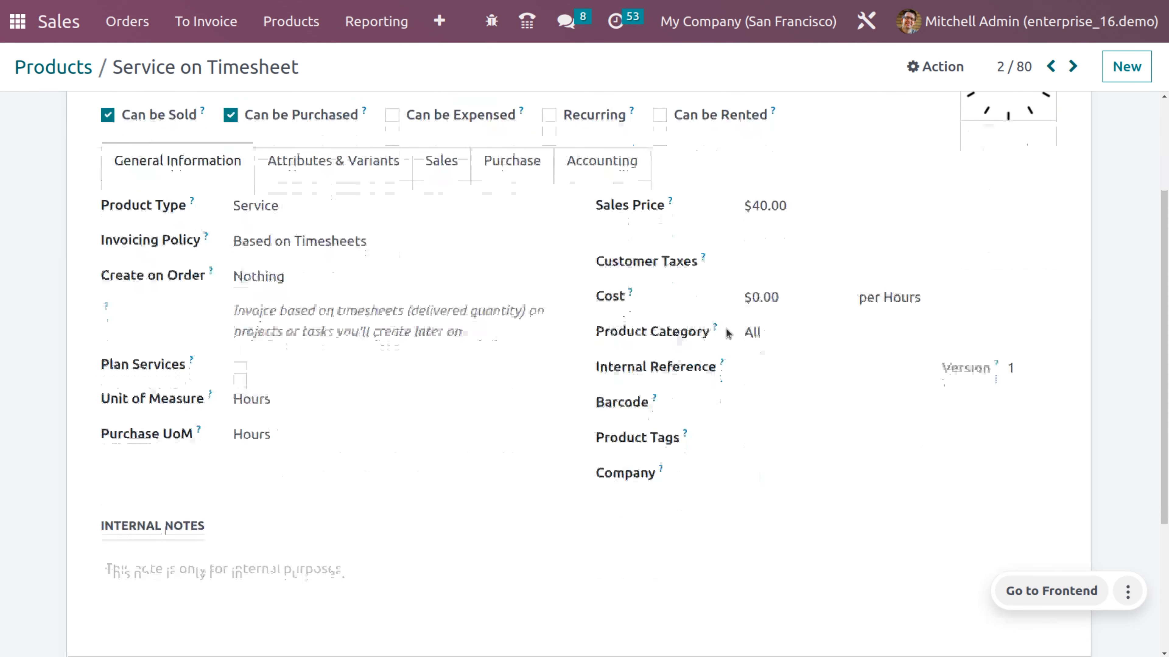
pyautogui.scroll(3, 727, 332)
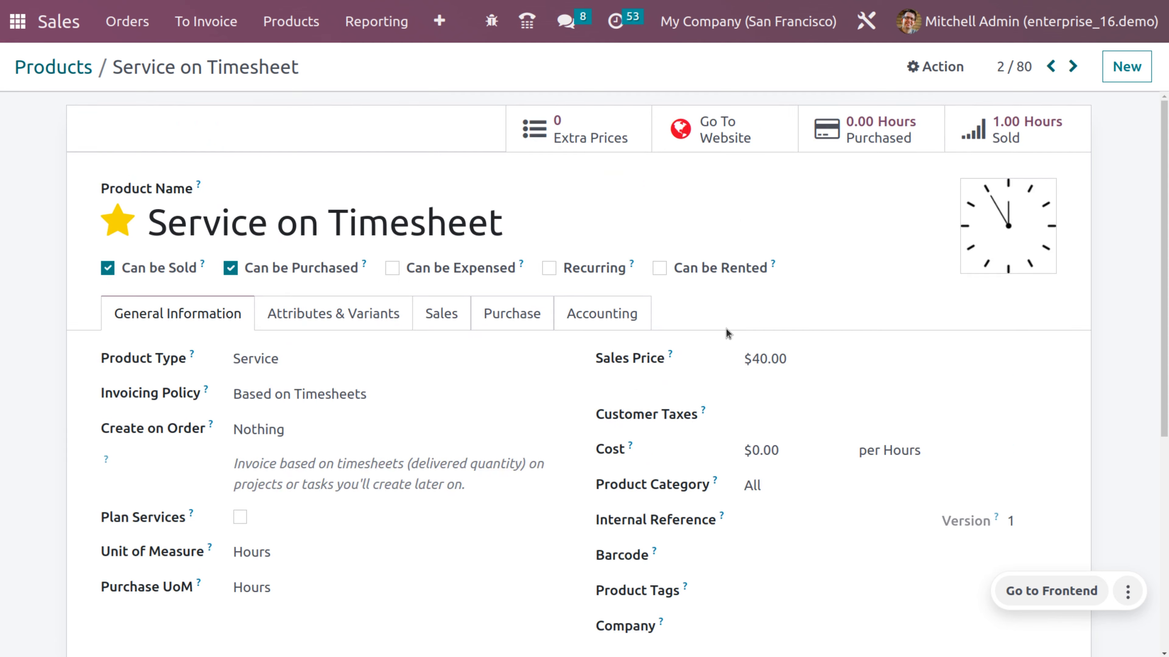
pyautogui.click(82, 70)
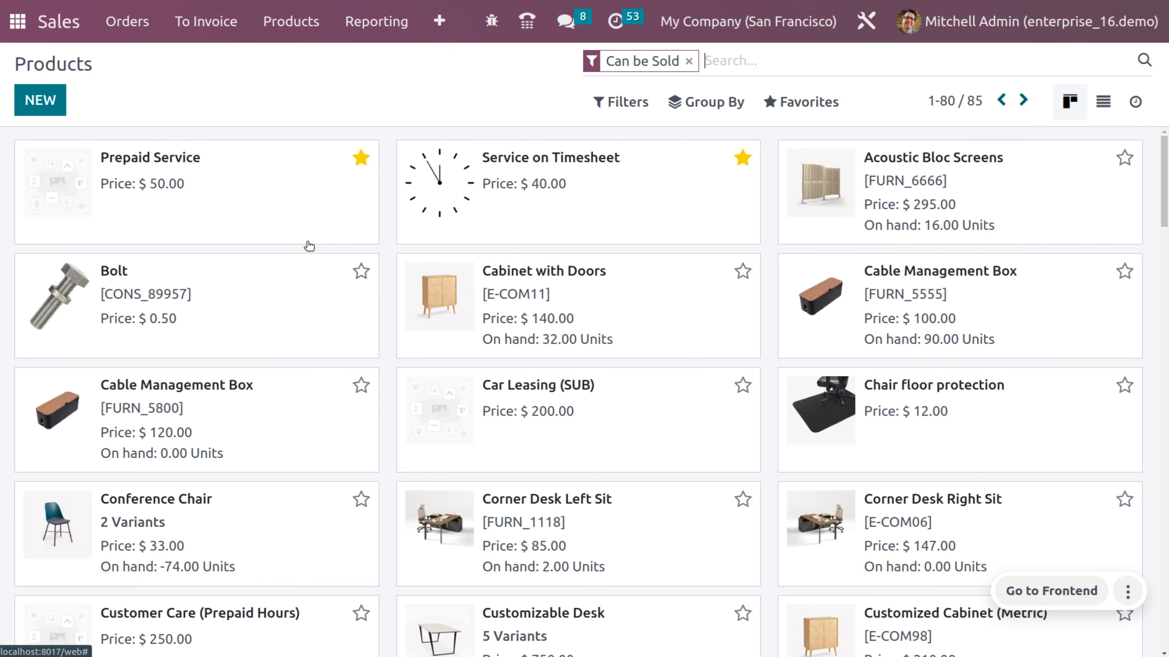
# - Open the Prepaid Service product to check its Prepaid/Fixed Price policy and $50.00 price
pyautogui.click(227, 193)
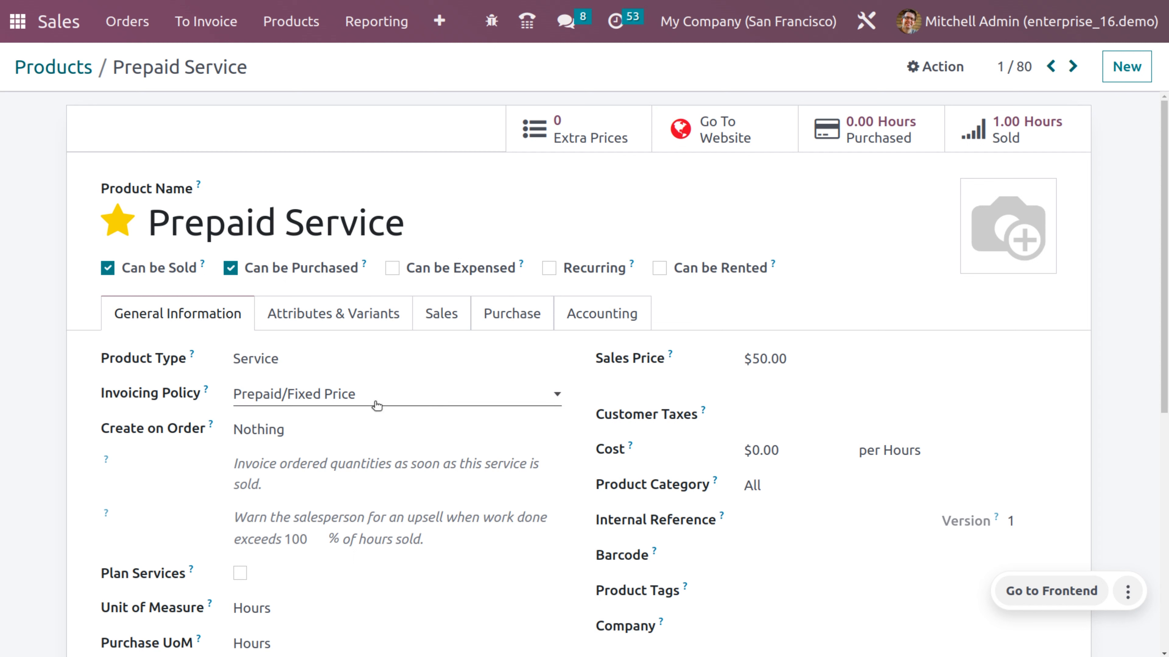
pyautogui.scroll(-3, 377, 405)
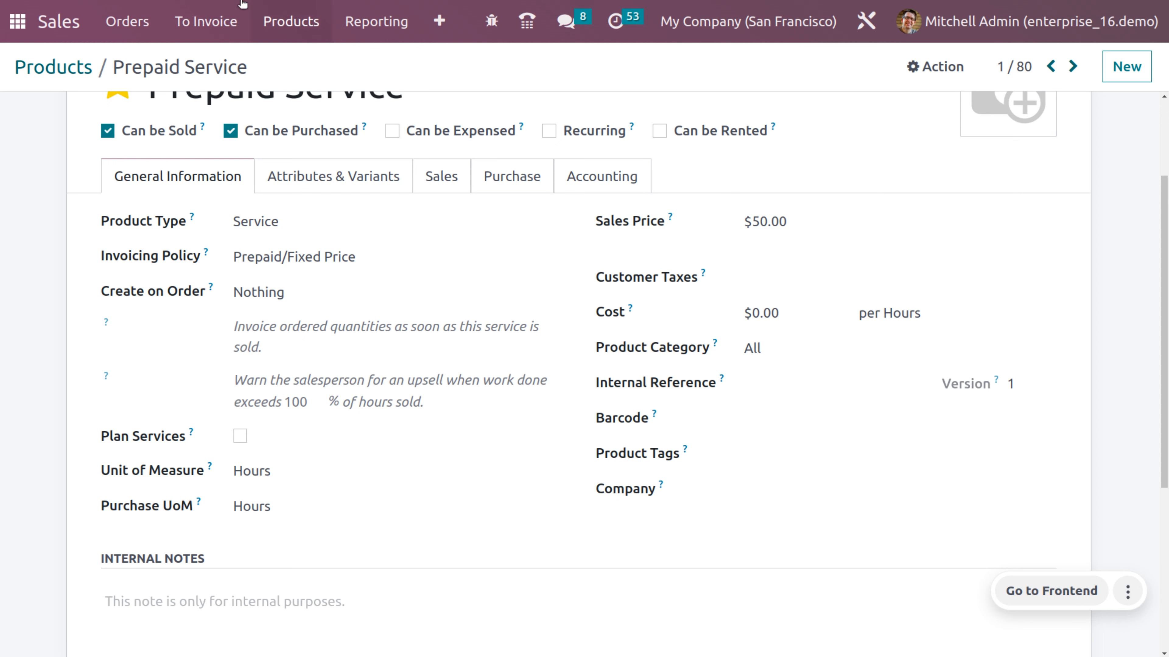
pyautogui.click(128, 22)
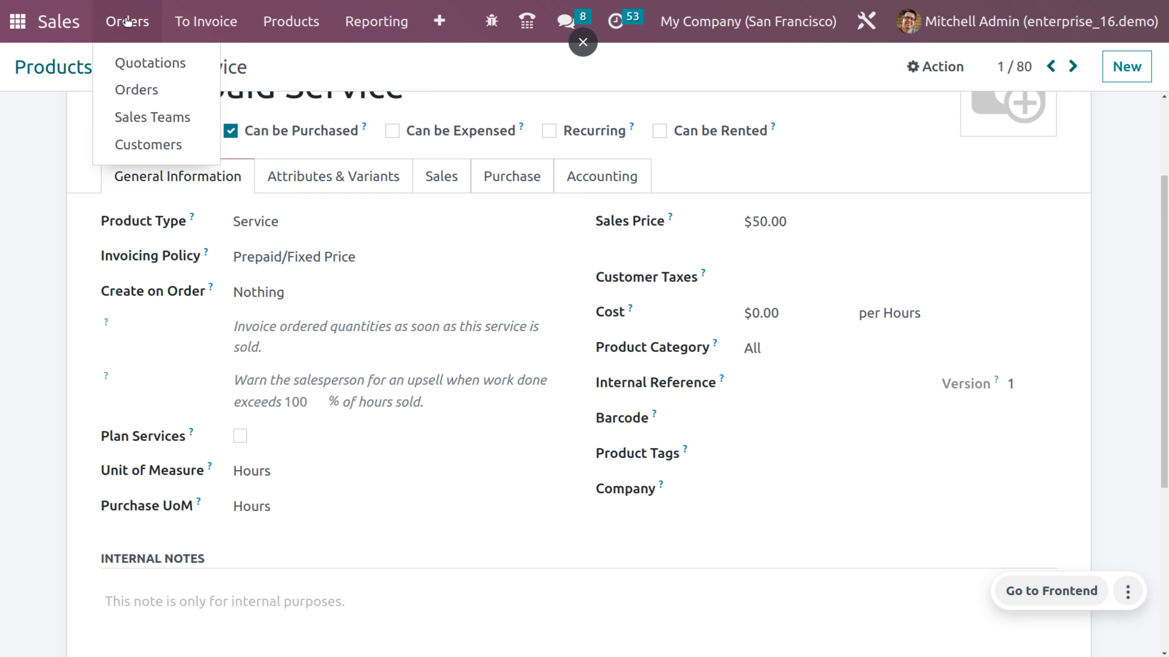
# - Start a new quotation and choose its customer
pyautogui.click(138, 63)
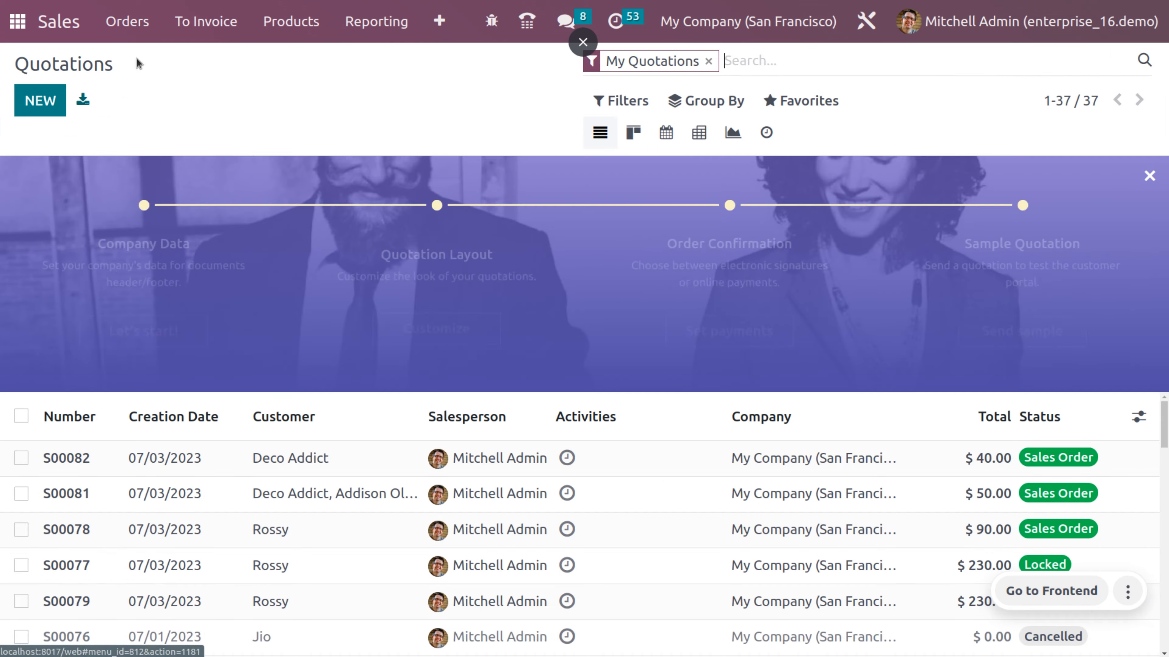
pyautogui.click(28, 97)
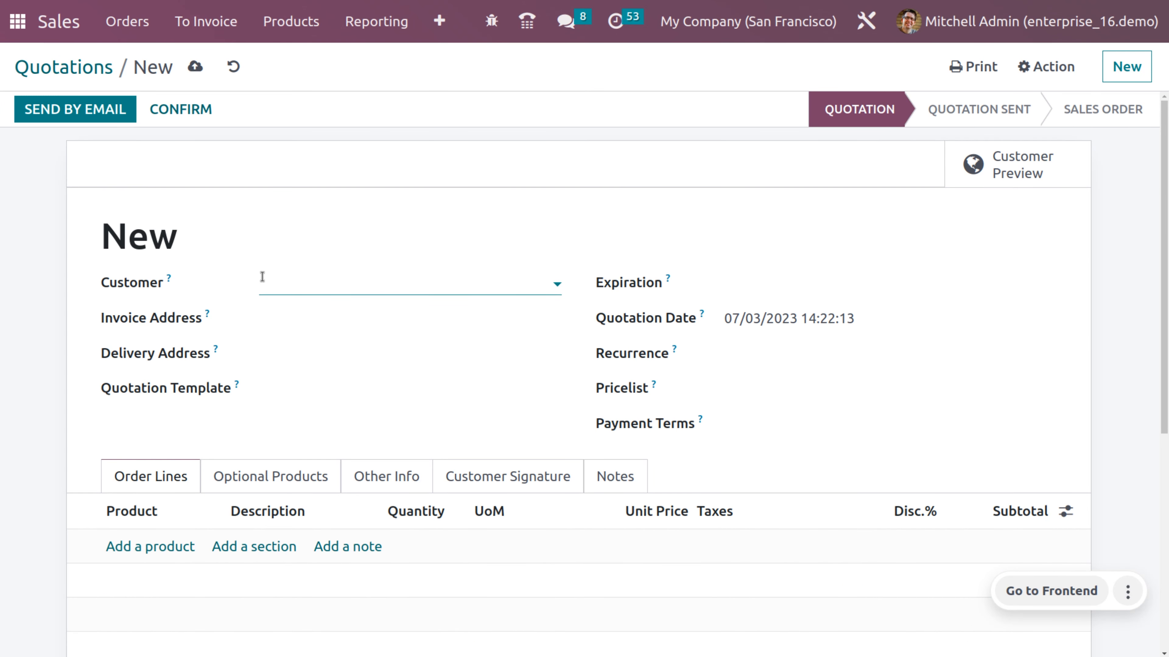
pyautogui.click(263, 281)
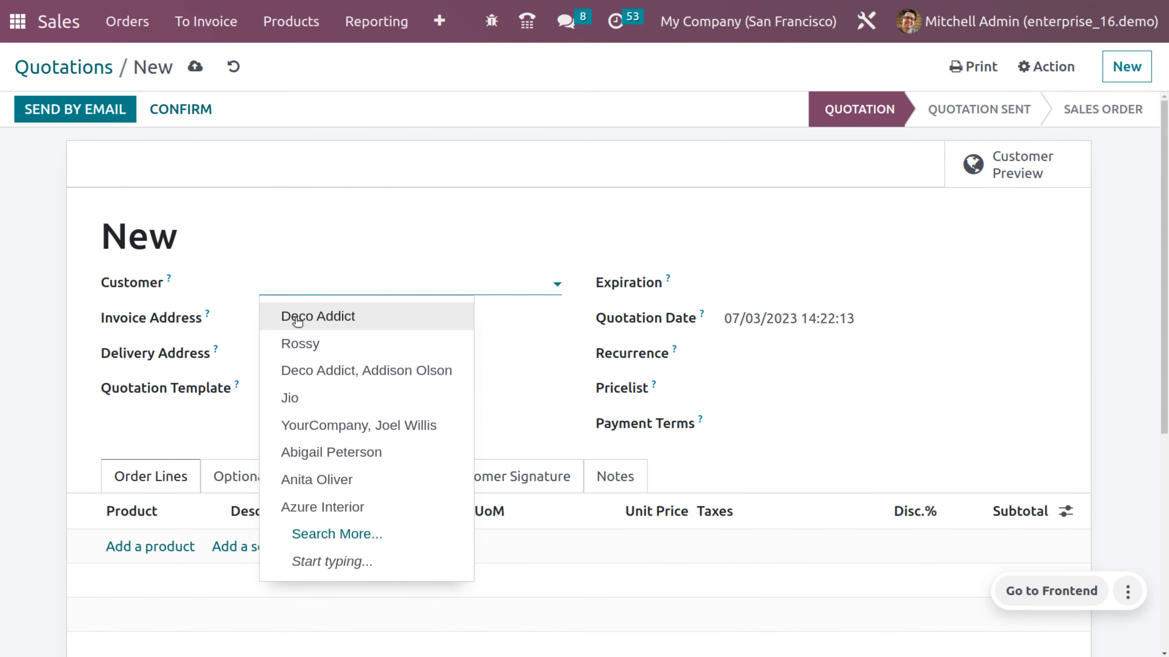
pyautogui.click(313, 344)
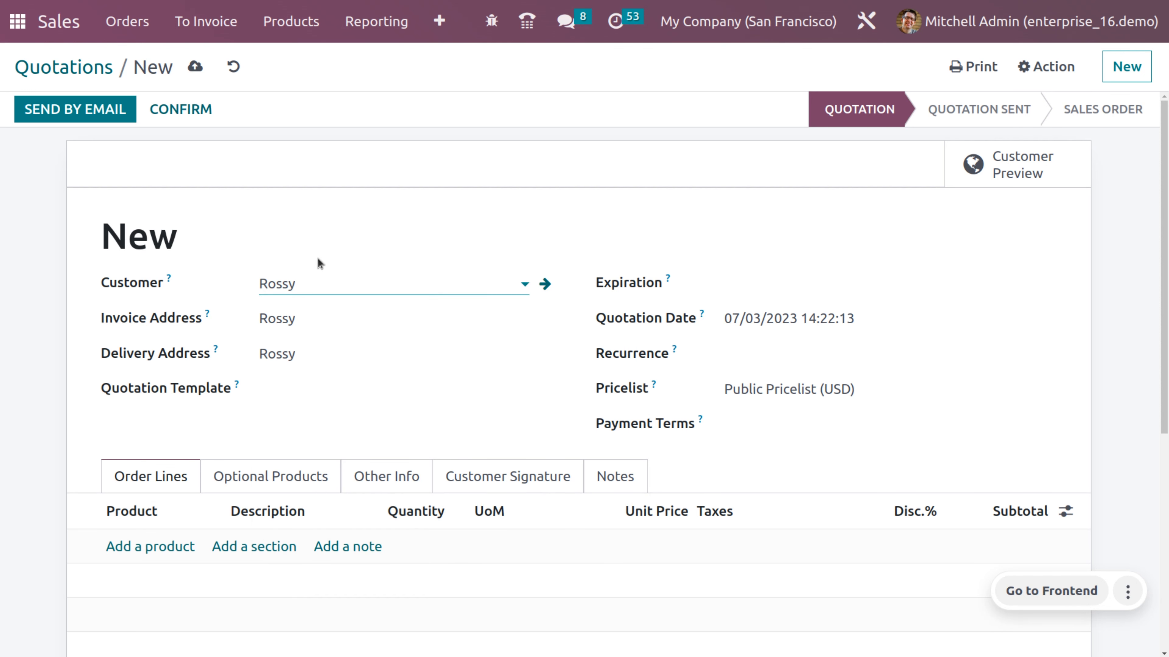
pyautogui.scroll(-3, 295, 384)
# - Add a Prepaid Service line with quantity 2 and save the quotation
pyautogui.click(166, 394)
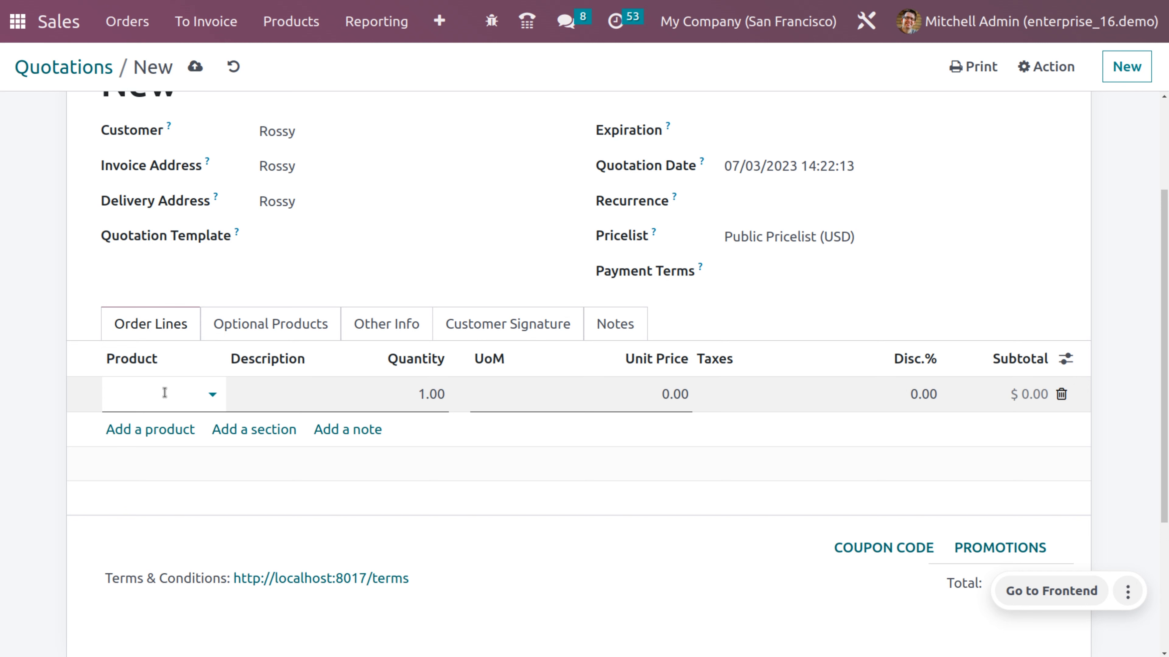
pyautogui.click(165, 393)
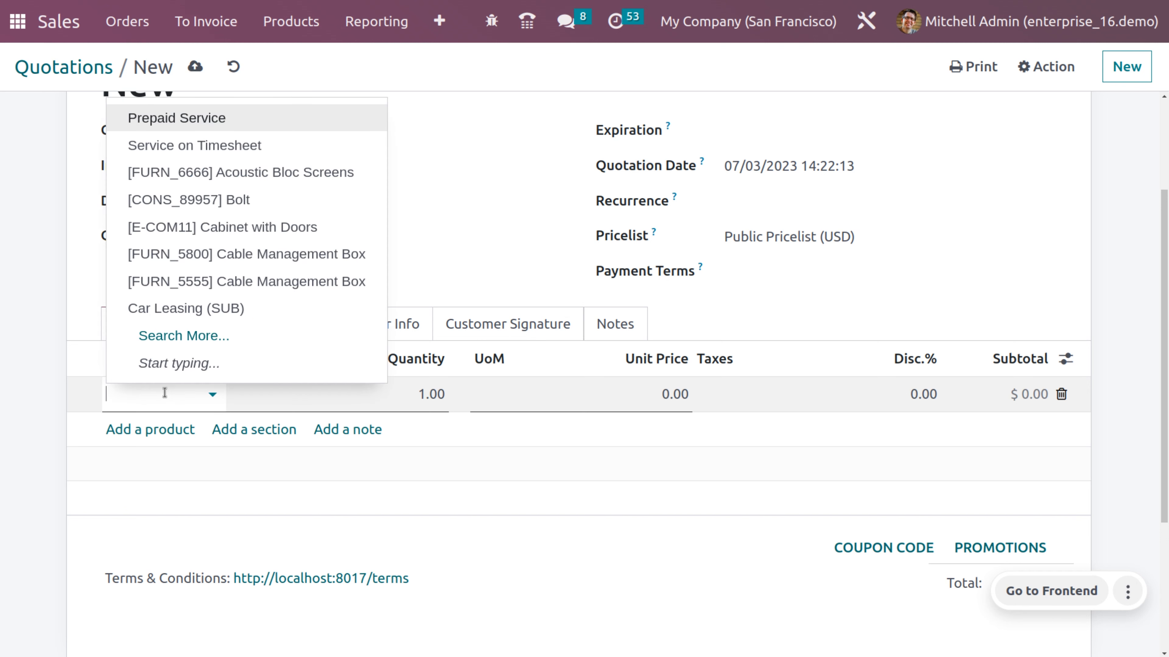
pyautogui.click(220, 119)
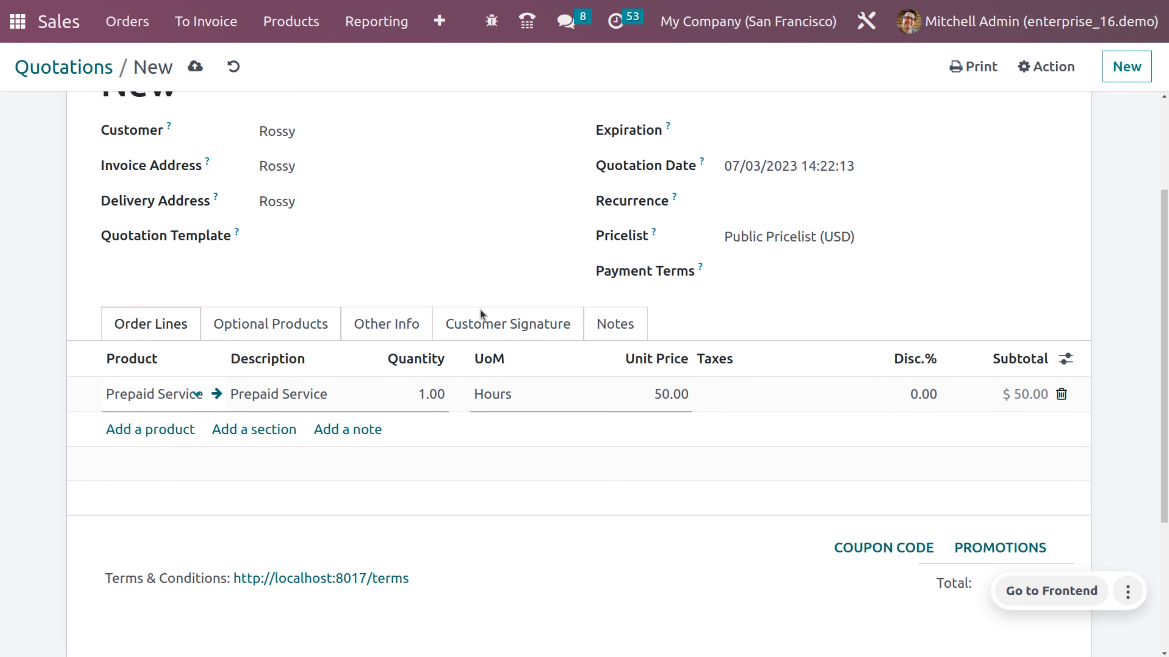
pyautogui.click(432, 395)
pyautogui.write('2')
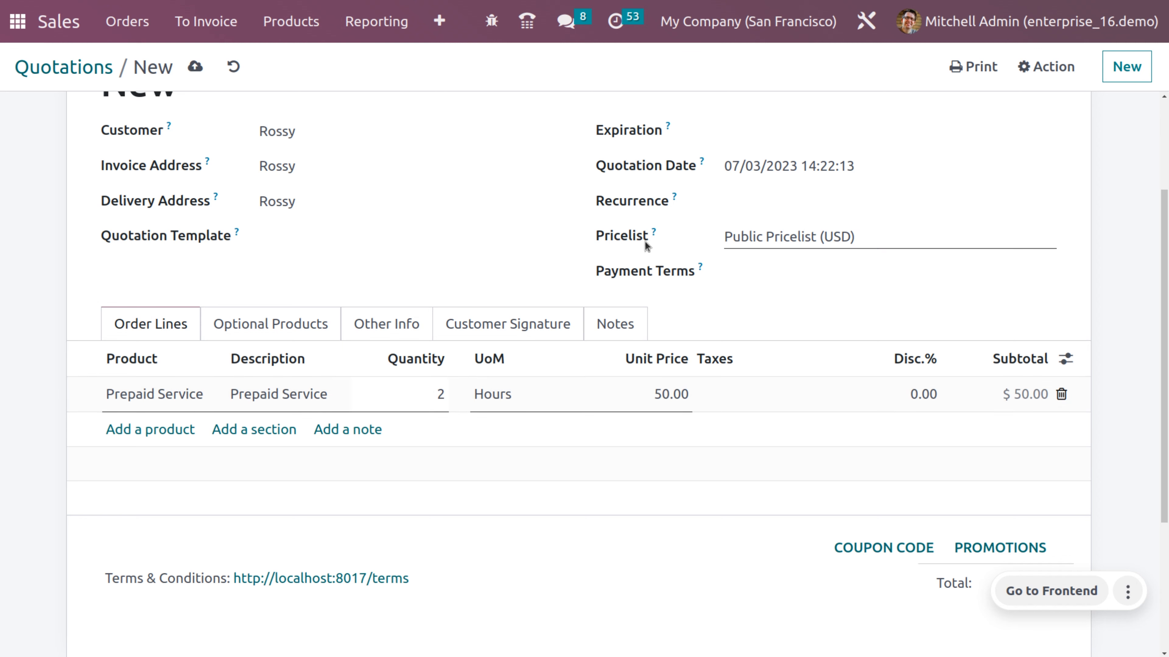
pyautogui.click(806, 321)
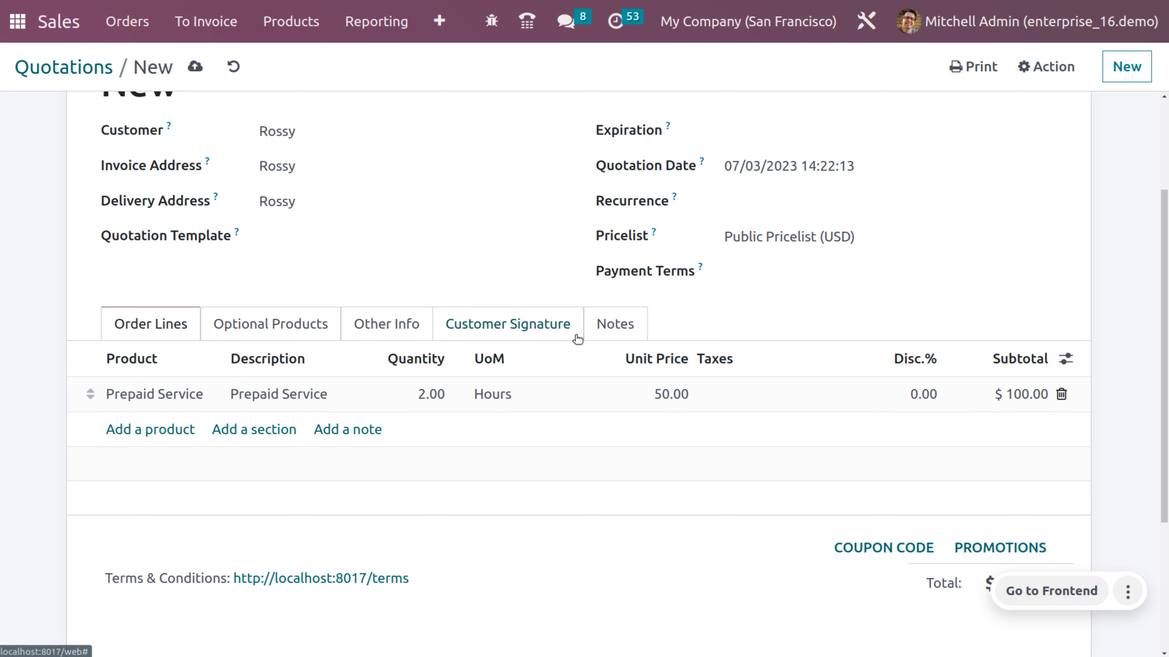
pyautogui.scroll(3, 576, 337)
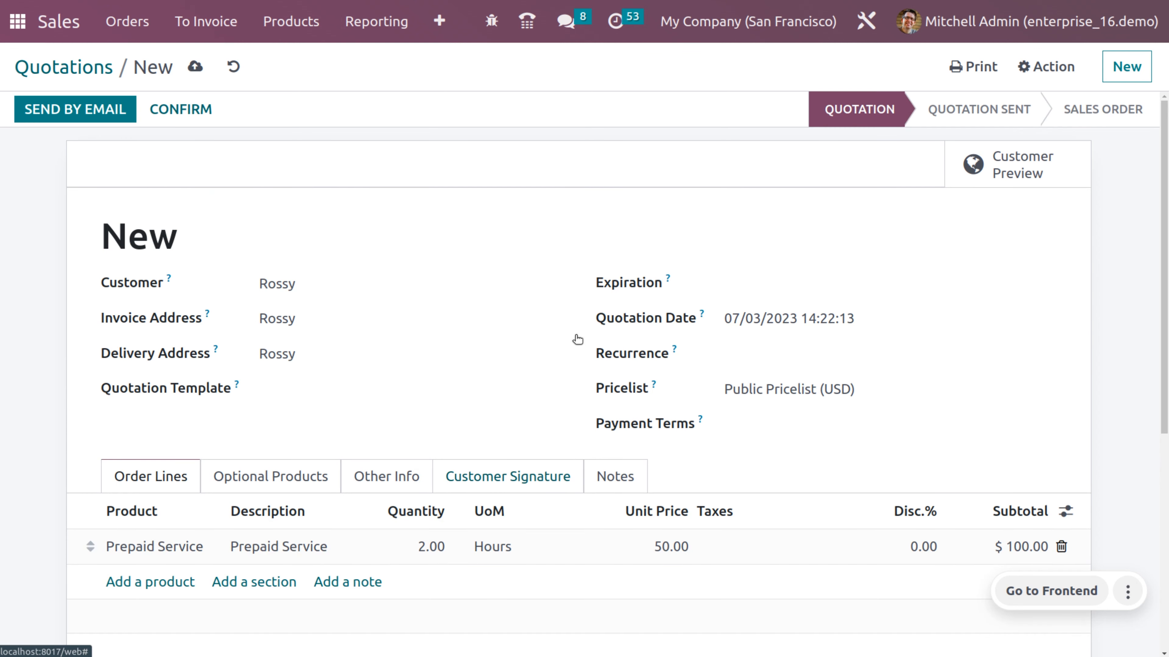
pyautogui.click(196, 69)
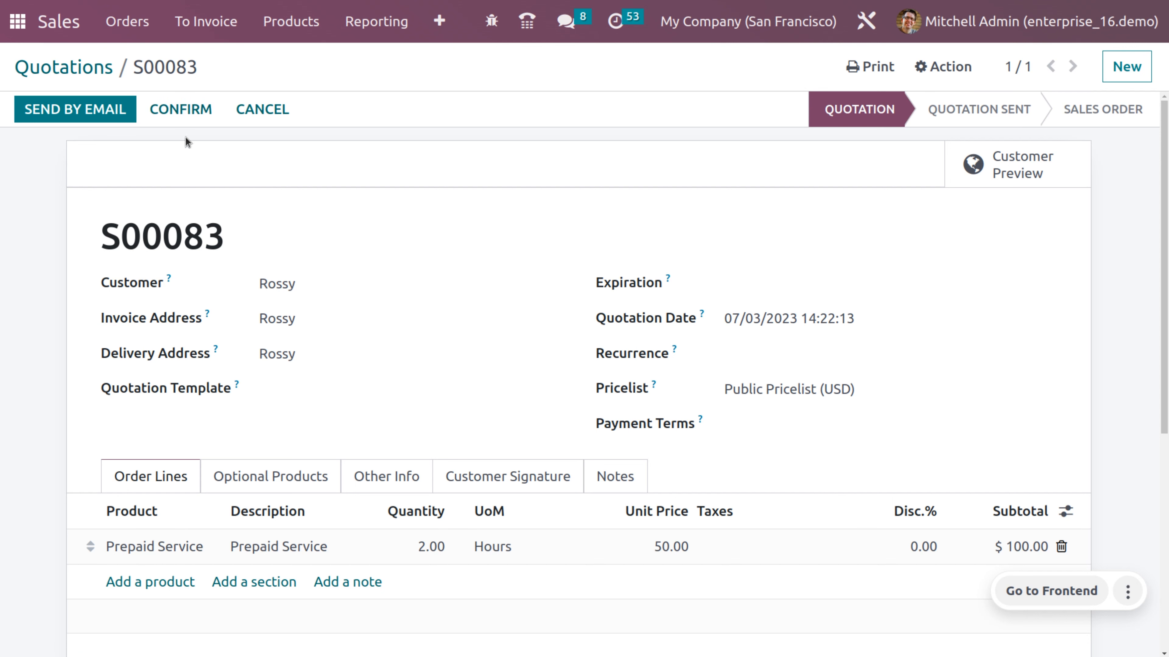
# - Confirm S00083 into a sales order and create its $100.00 regular draft invoice
pyautogui.click(186, 107)
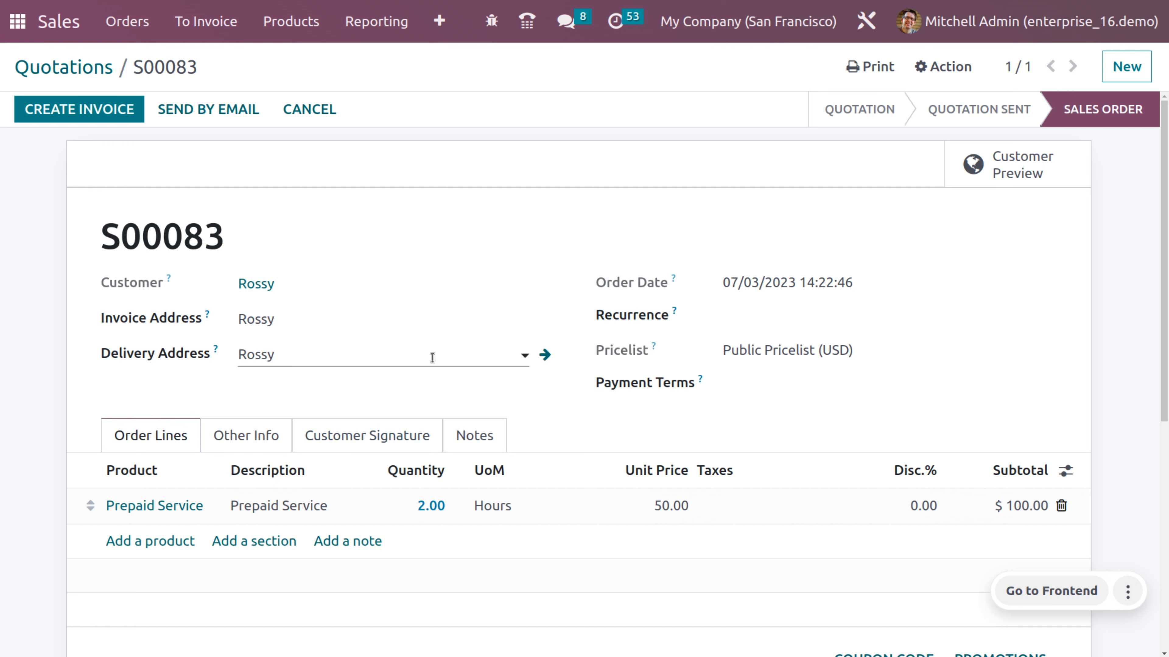
pyautogui.click(110, 113)
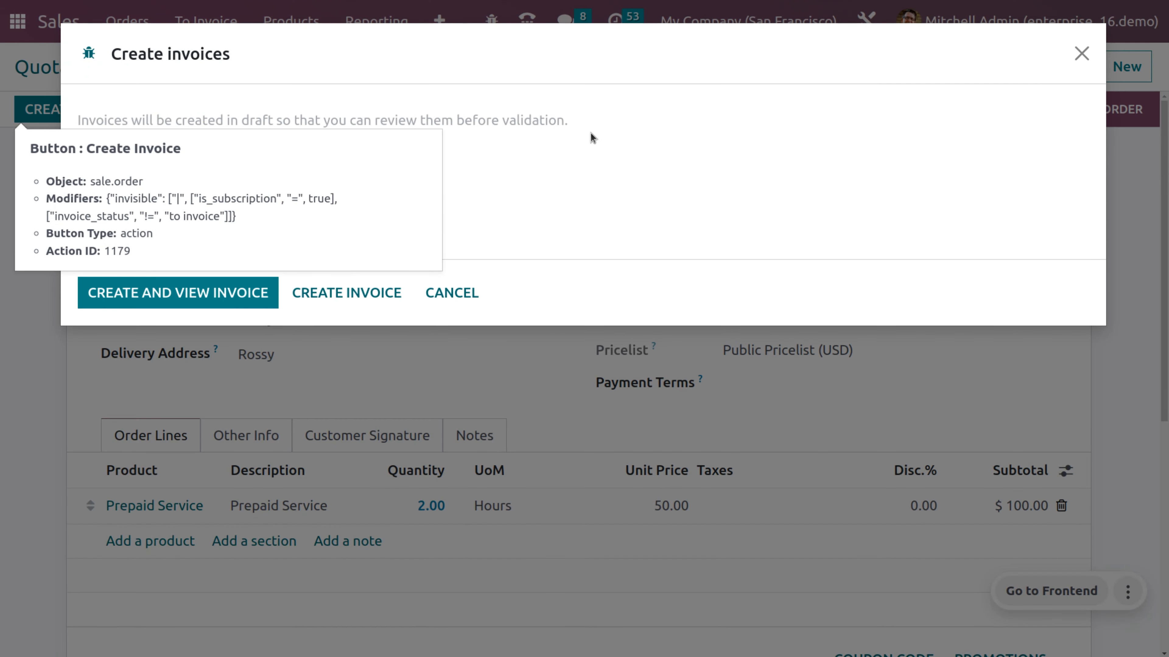
pyautogui.click(202, 290)
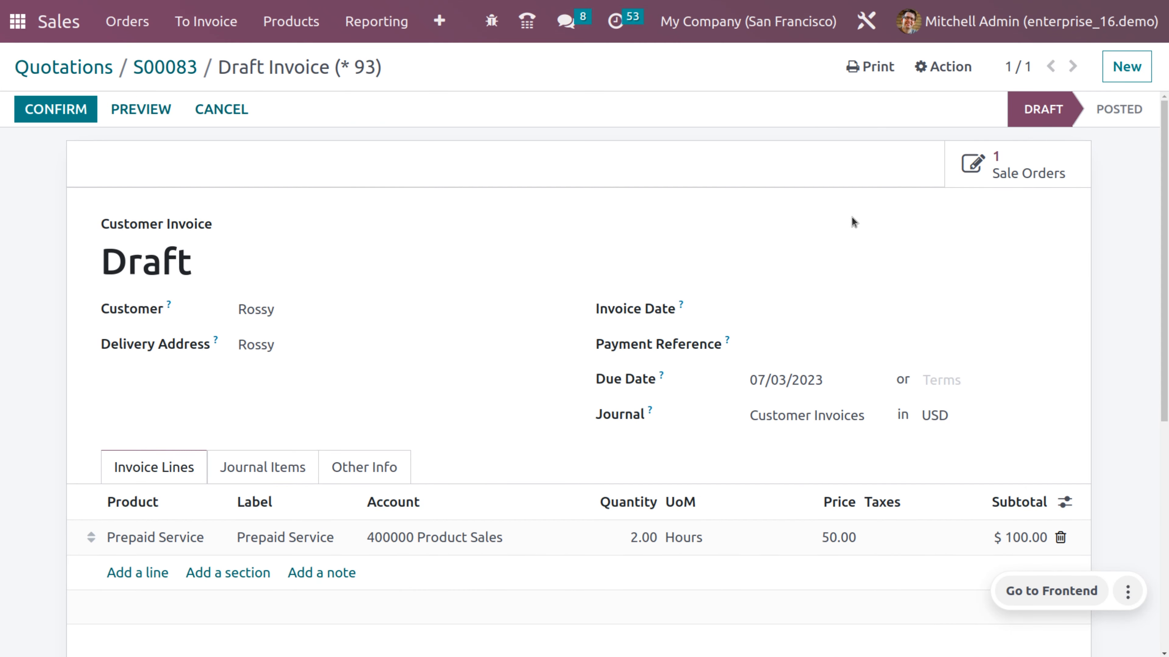
pyautogui.click(17, 21)
# - Open all Helpdesk tickets and start a new ticket
pyautogui.write('he')
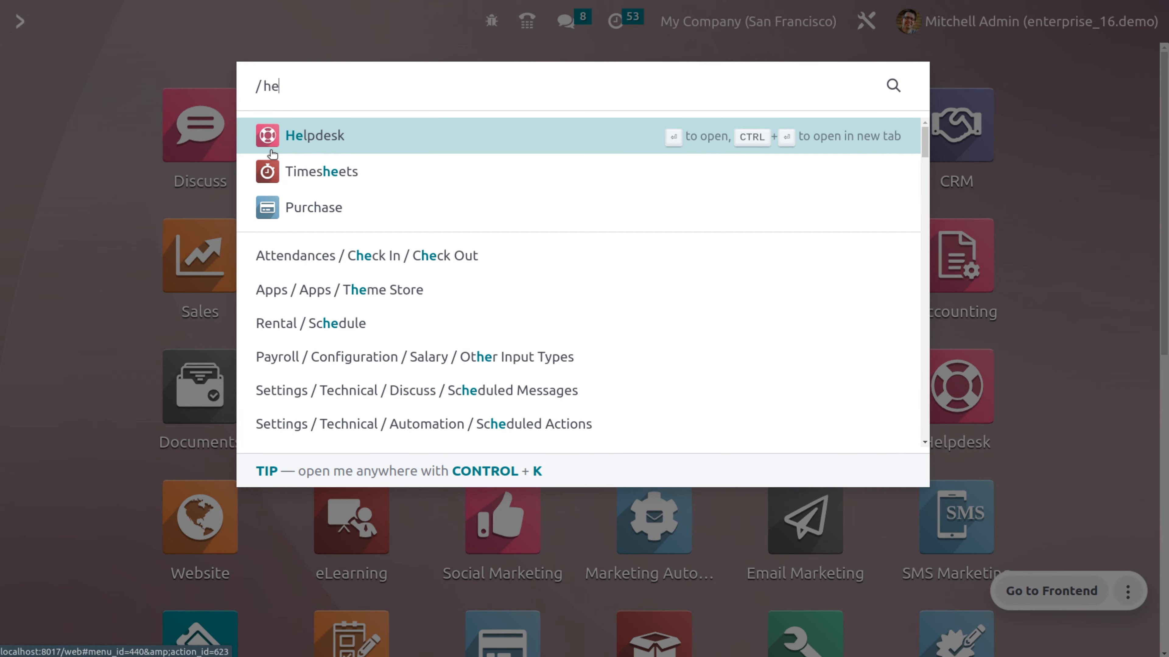
pyautogui.click(272, 153)
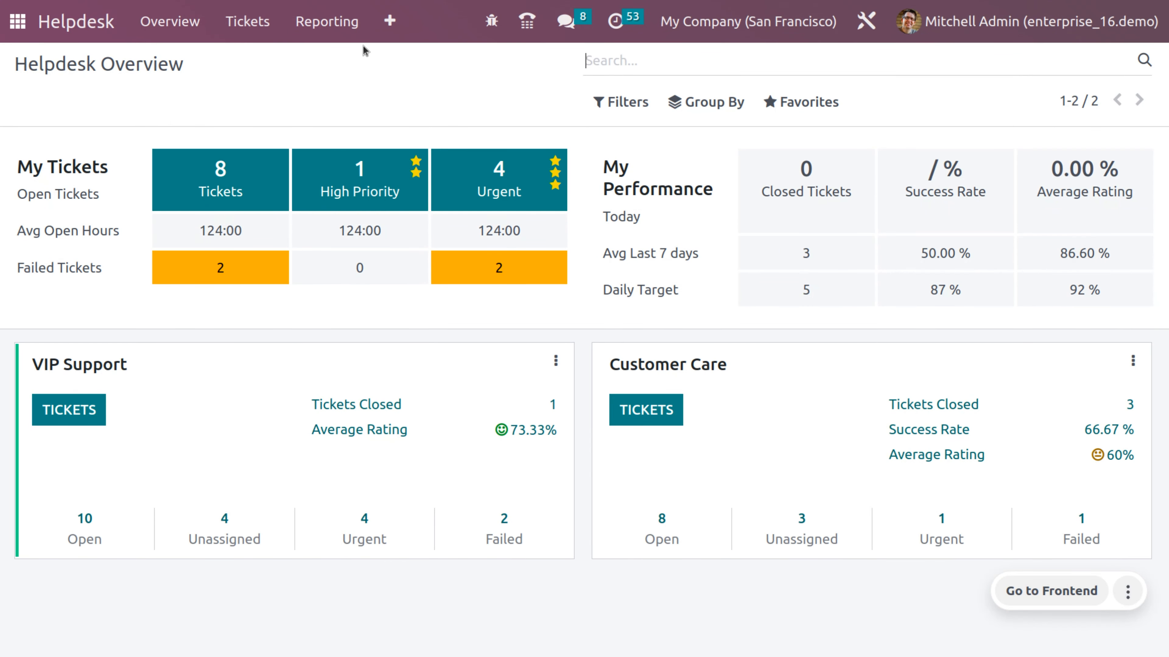
pyautogui.click(271, 30)
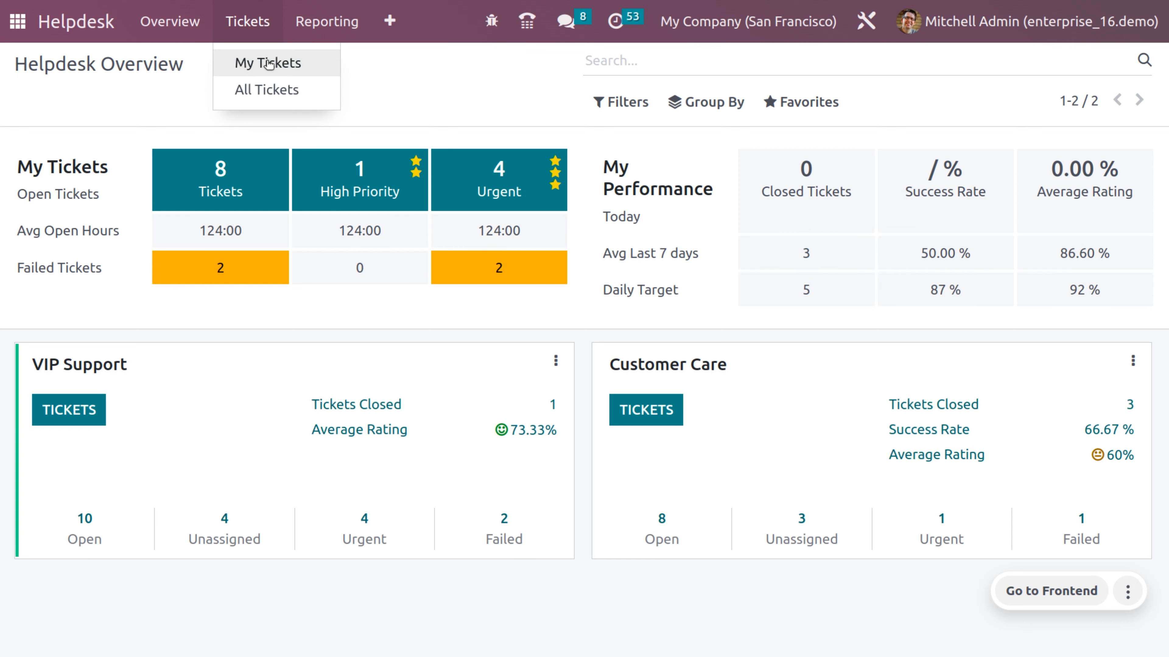
pyautogui.click(265, 89)
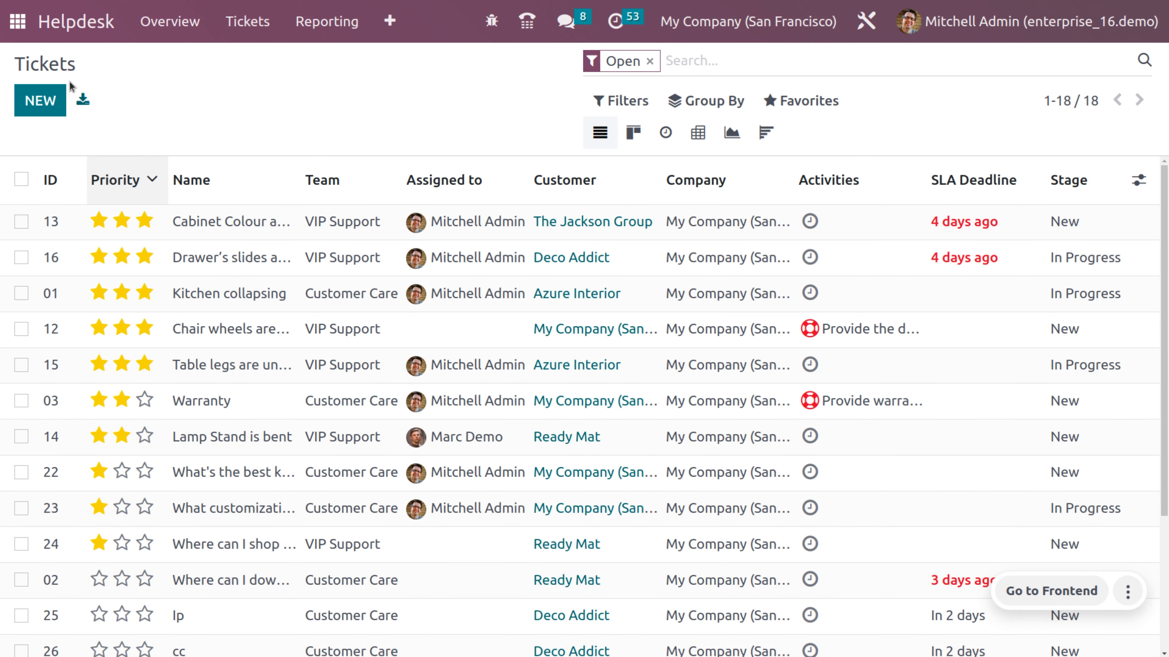
pyautogui.click(40, 100)
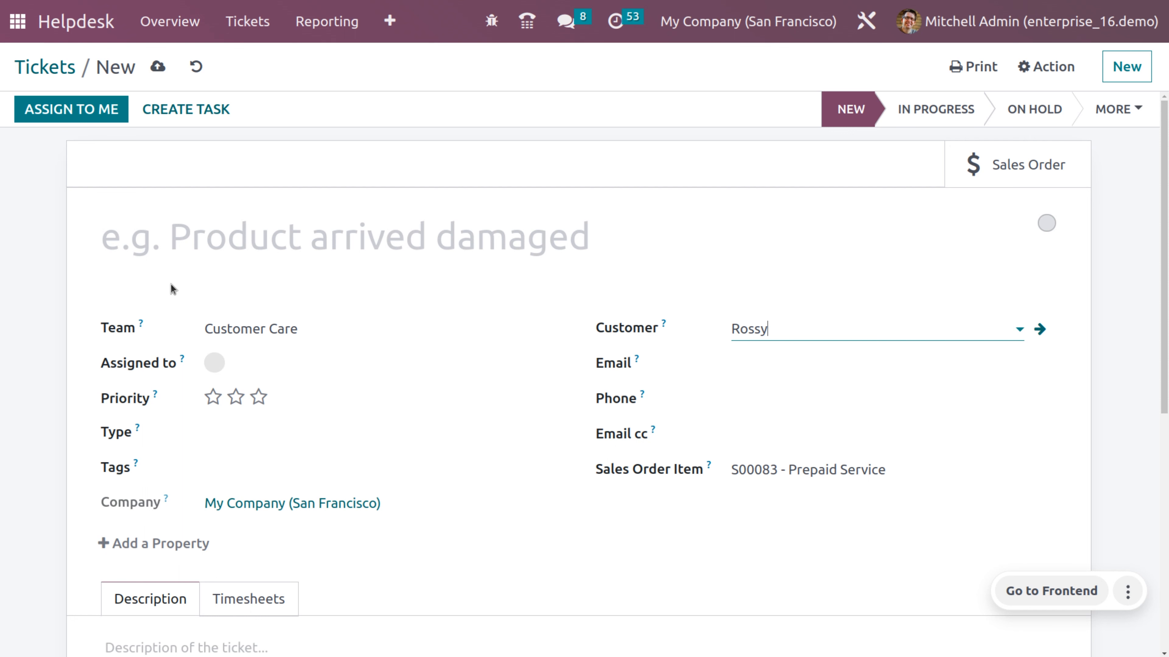
# - Assign the ticket to the admin user, title it 'Implementation plan', and give three-star priority
pyautogui.click(246, 364)
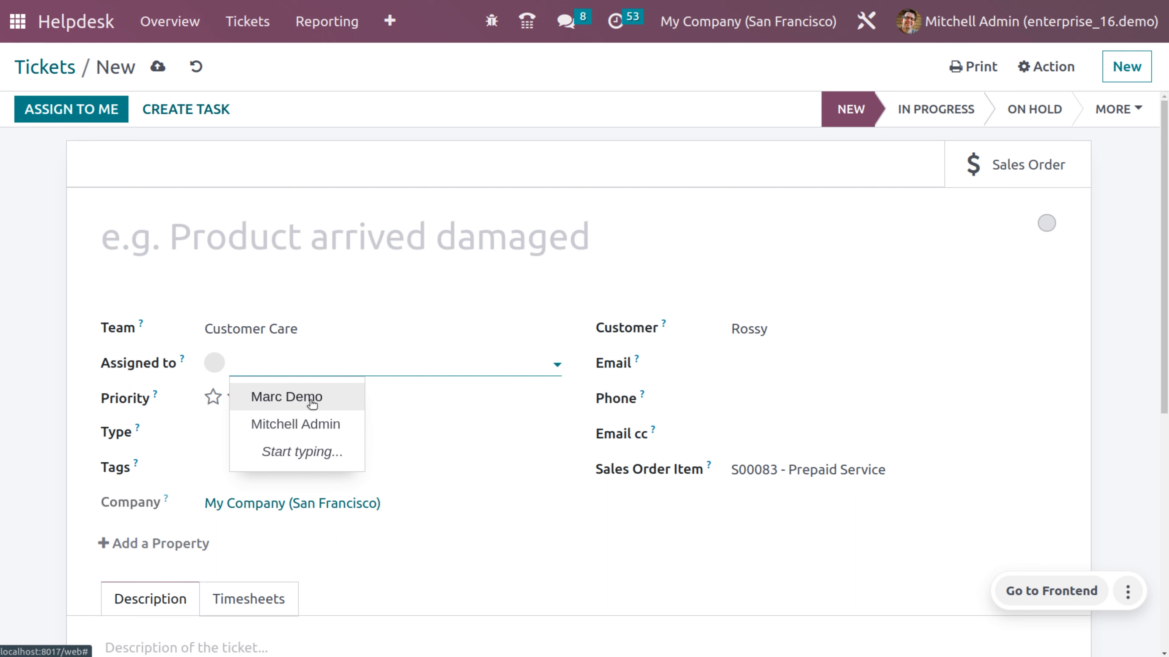
pyautogui.click(315, 422)
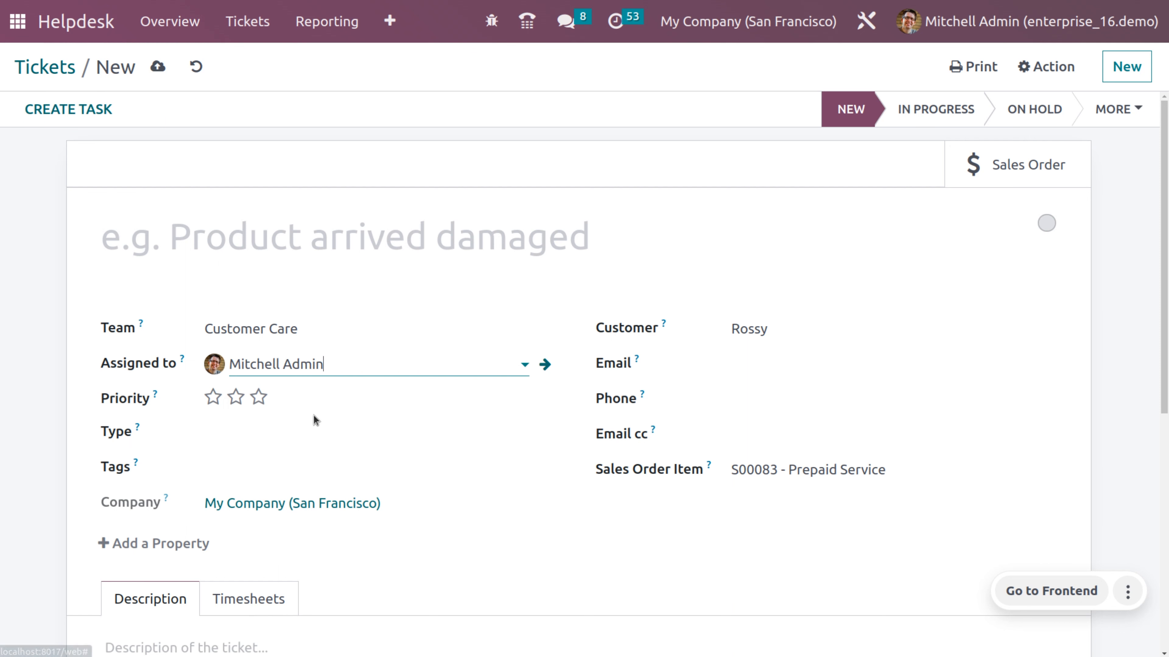
pyautogui.click(186, 249)
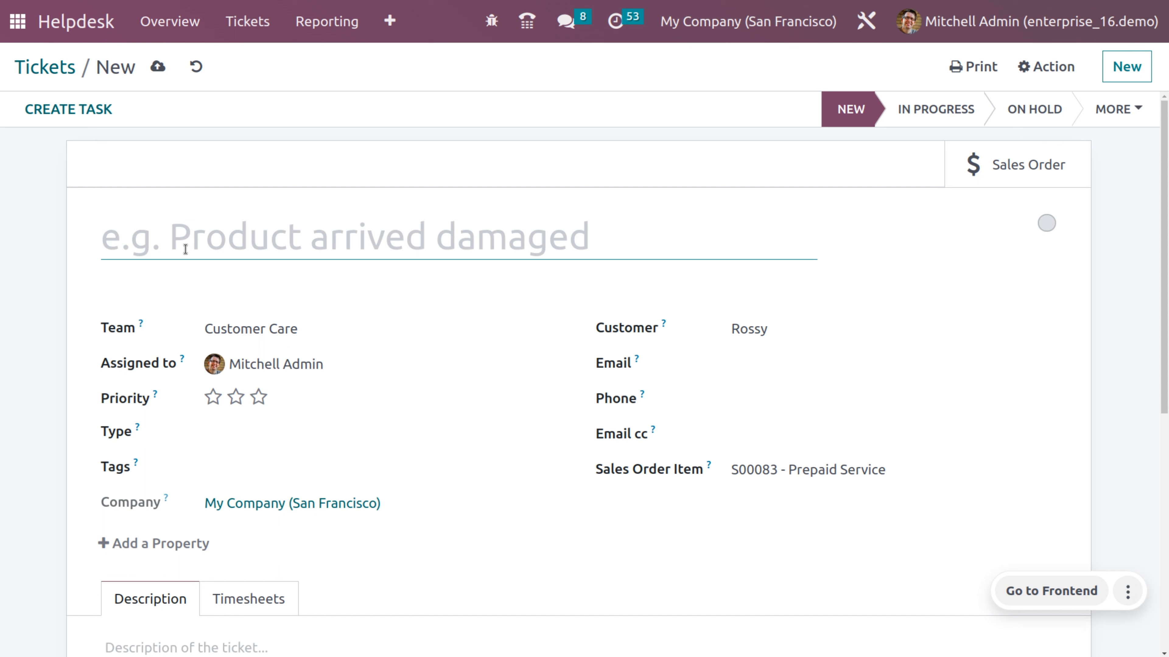
pyautogui.write('Implementation plan')
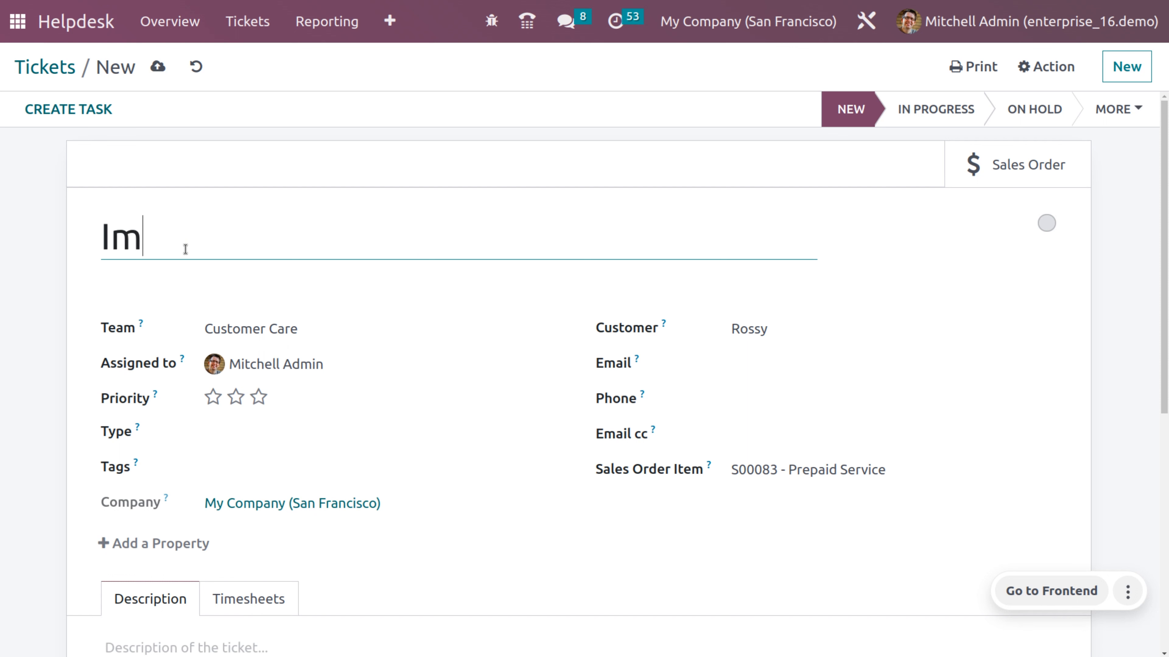
pyautogui.click(258, 398)
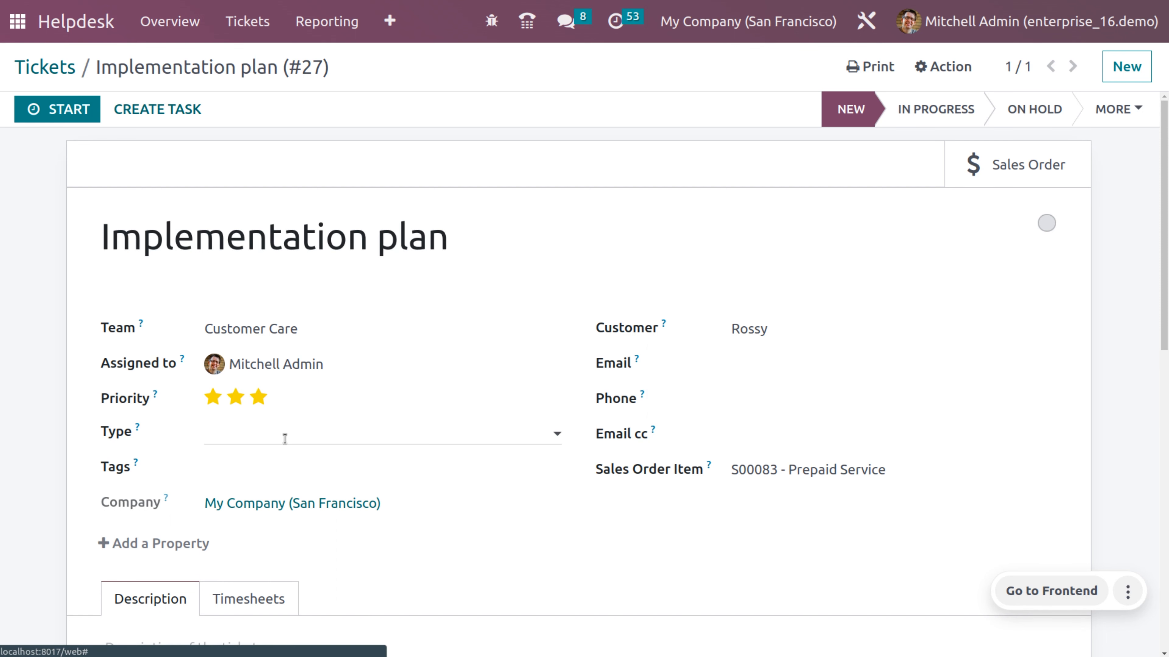
# - Set ticket #27's type to Issue
pyautogui.click(285, 439)
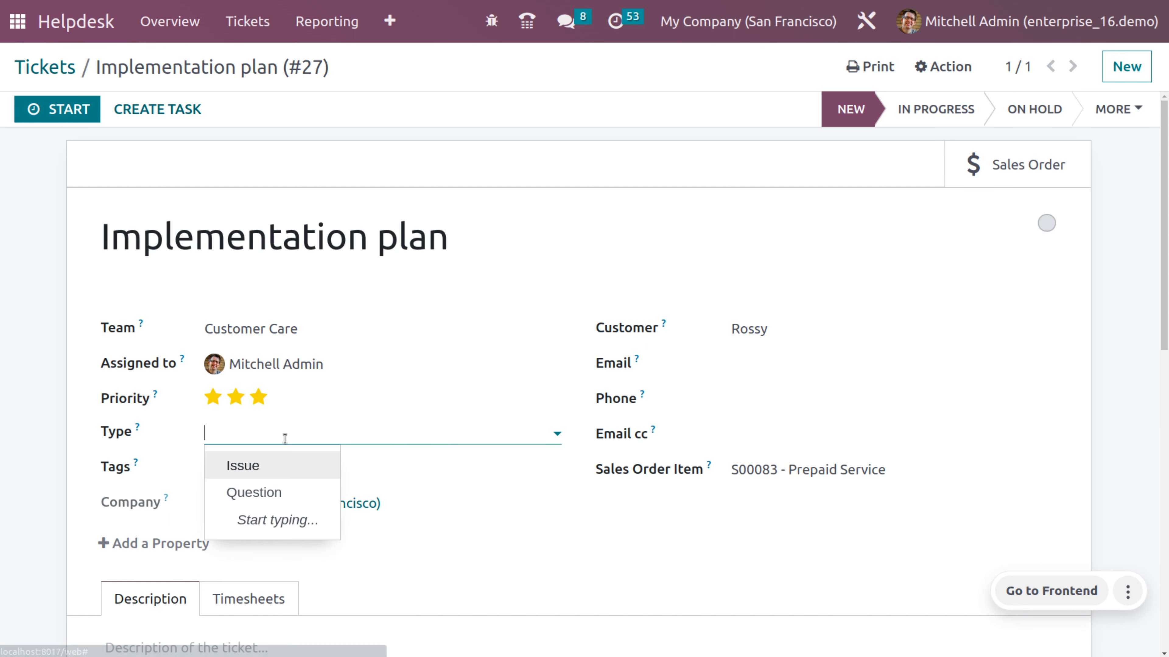
pyautogui.click(269, 476)
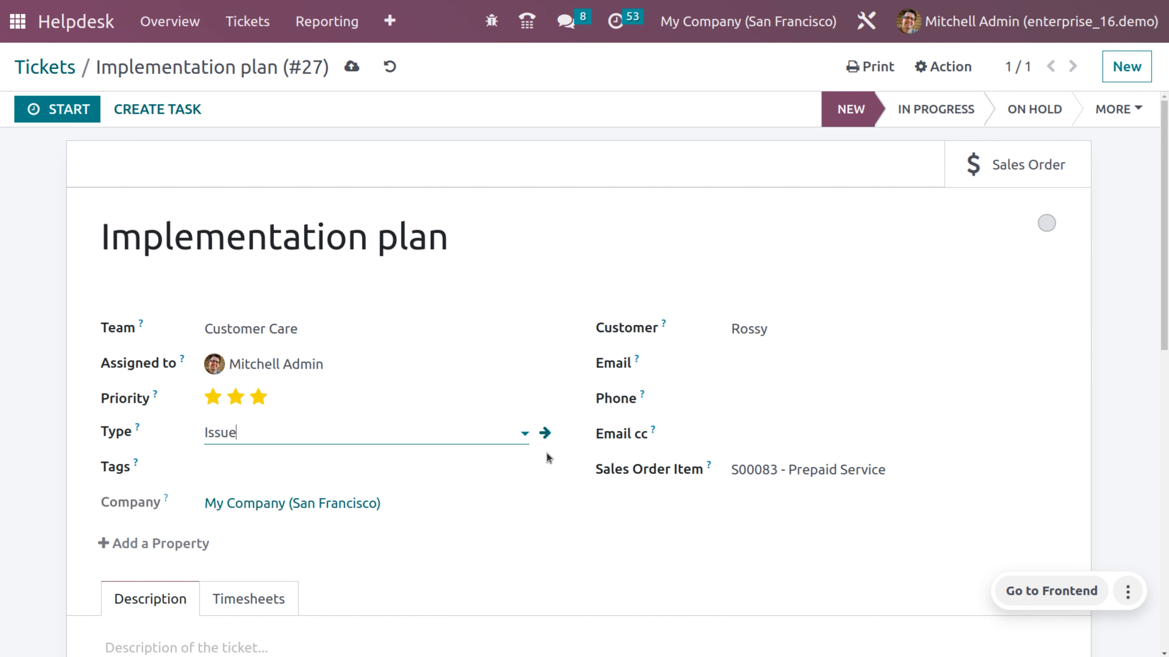
pyautogui.scroll(-4, 365, 459)
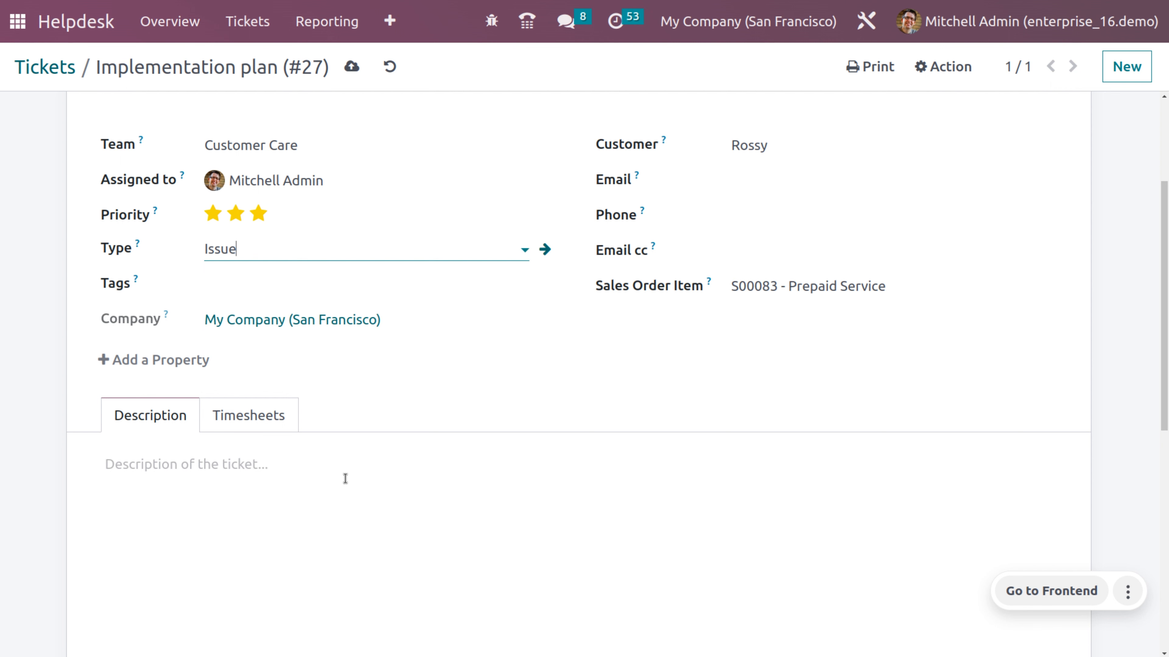
pyautogui.scroll(4, 346, 479)
pyautogui.scroll(-2, 345, 478)
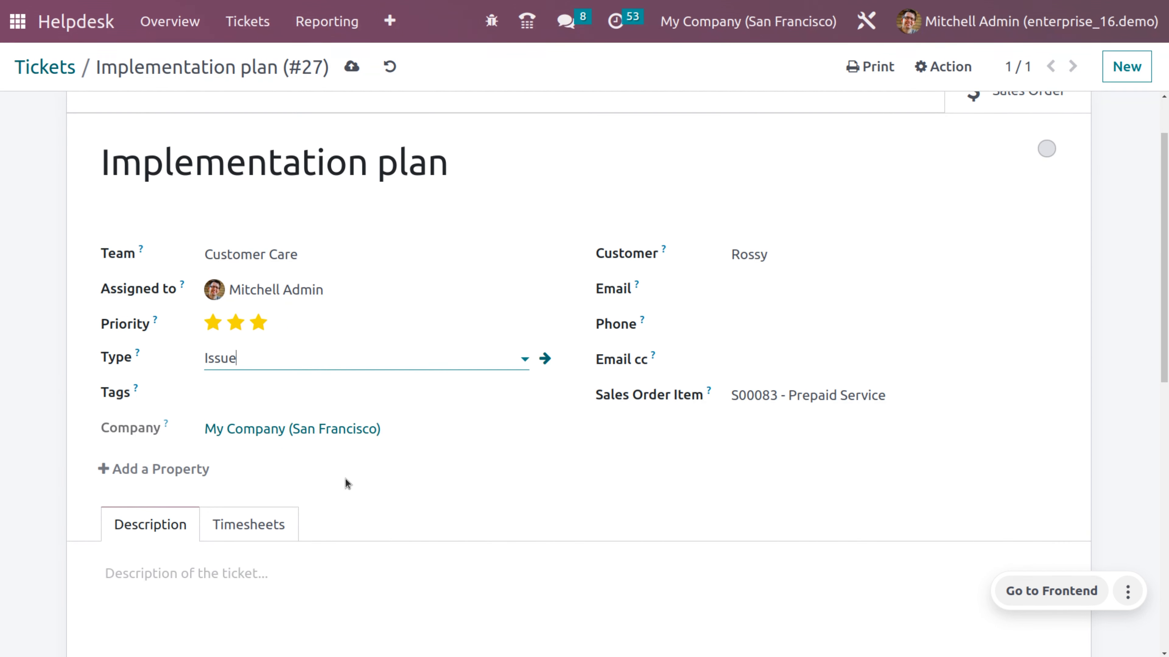
# - Log a 2-hour timesheet entry on the ticket, save, and open sales order S00083
pyautogui.click(231, 526)
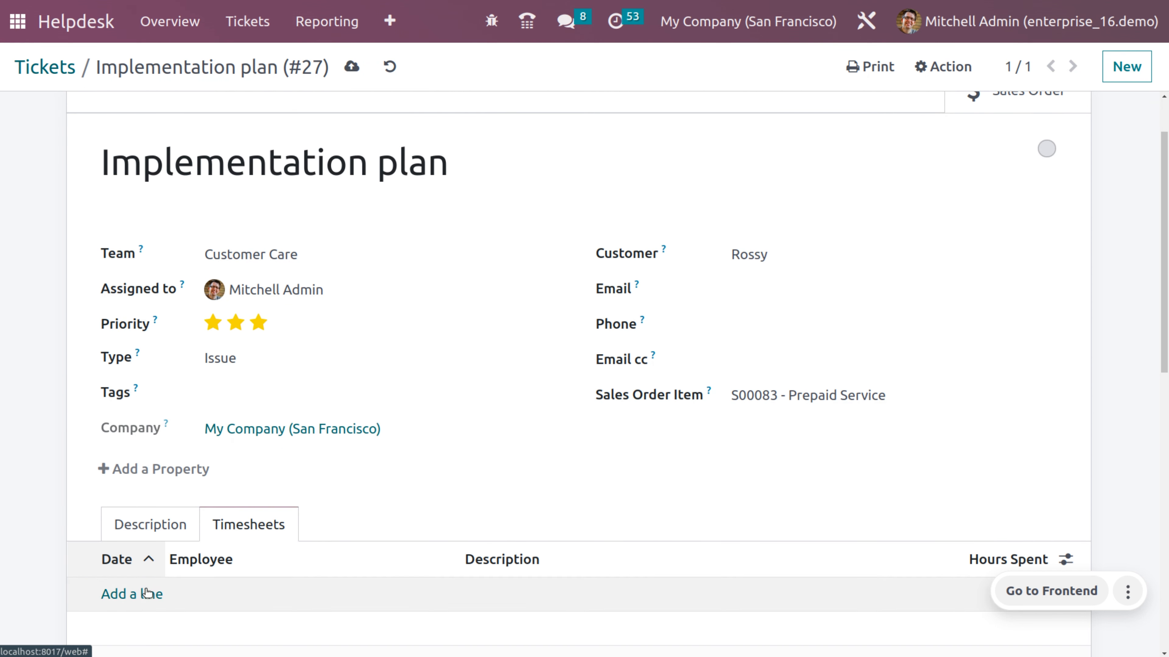
pyautogui.click(137, 598)
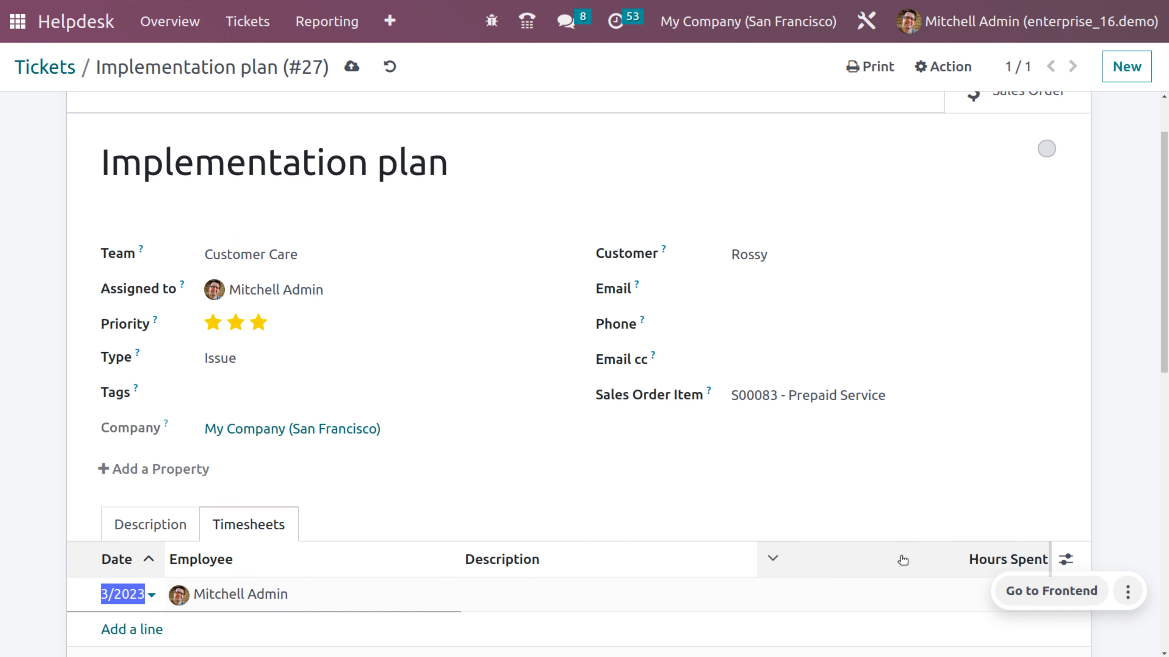
pyautogui.scroll(-5, 900, 558)
pyautogui.click(1027, 405)
pyautogui.write('2')
pyautogui.click(351, 67)
pyautogui.scroll(5, 645, 285)
pyautogui.click(1047, 144)
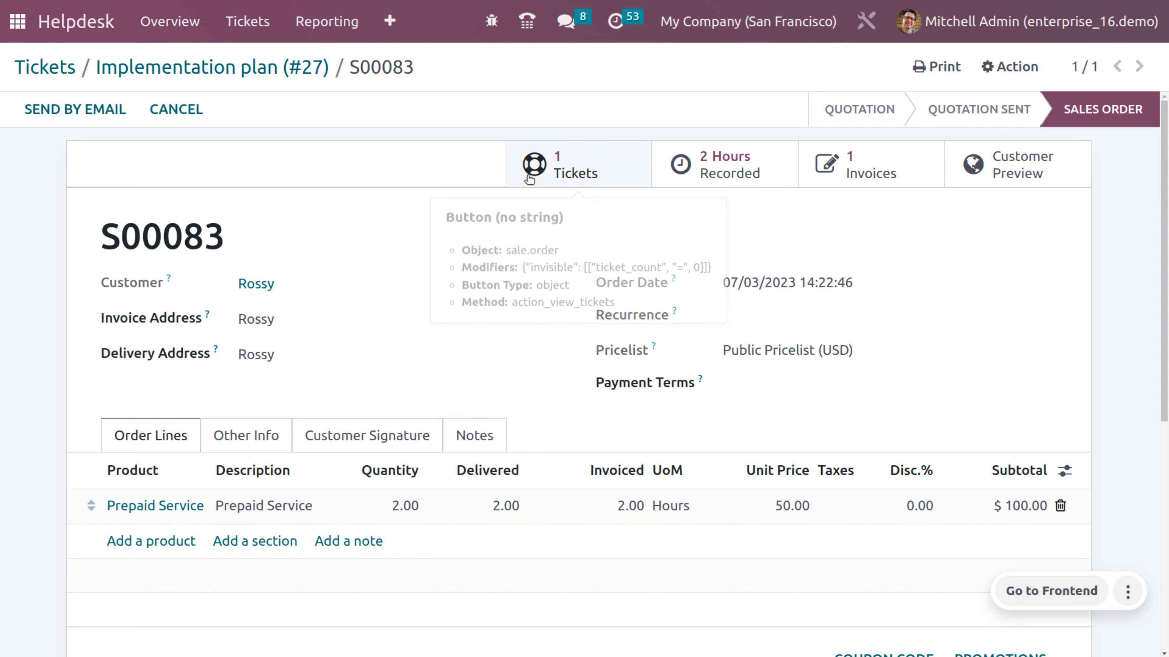
pyautogui.click(571, 165)
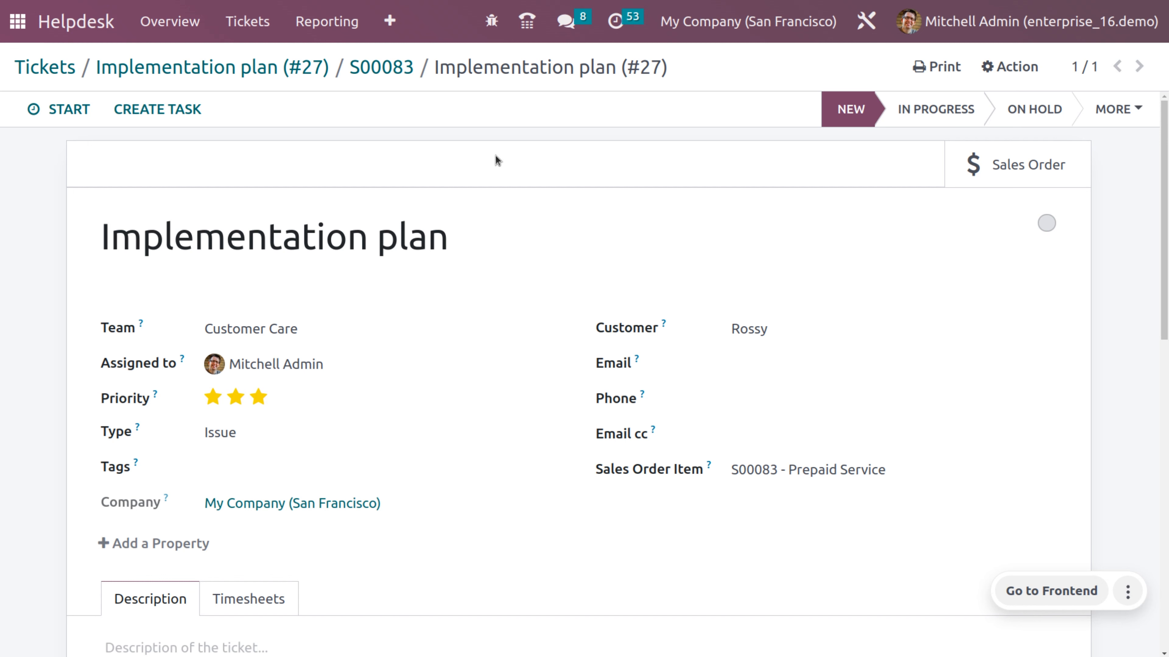
pyautogui.click(386, 64)
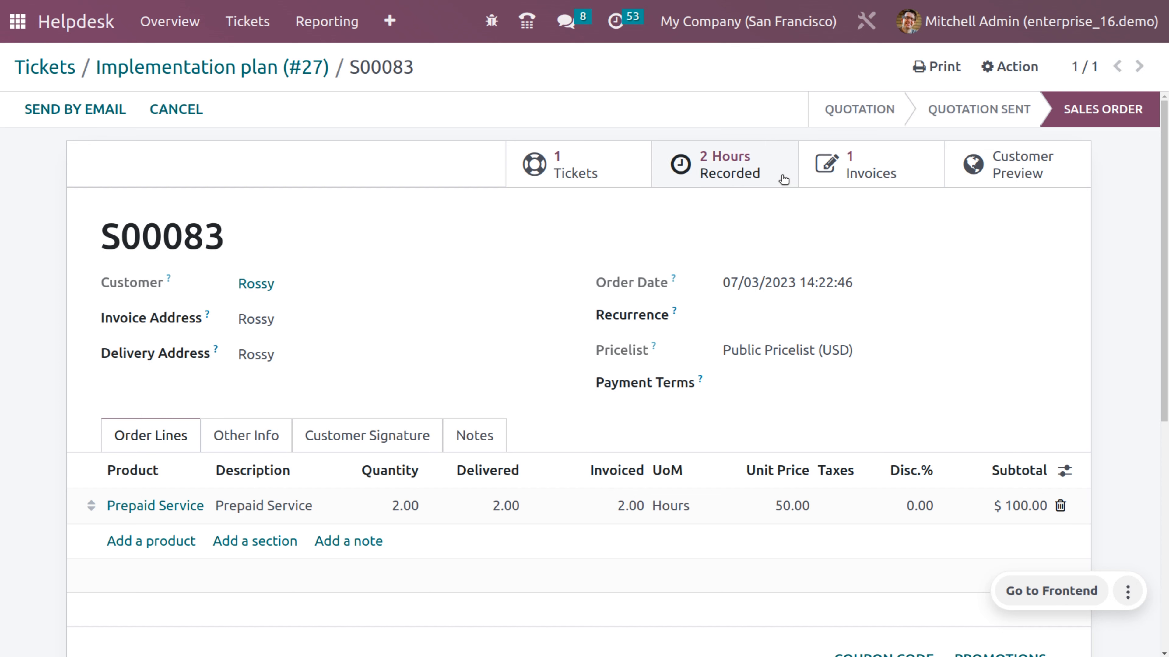
# - Post the $100.00 invoice INV/2023/00015 for S00083 and register its full payment
pyautogui.click(916, 171)
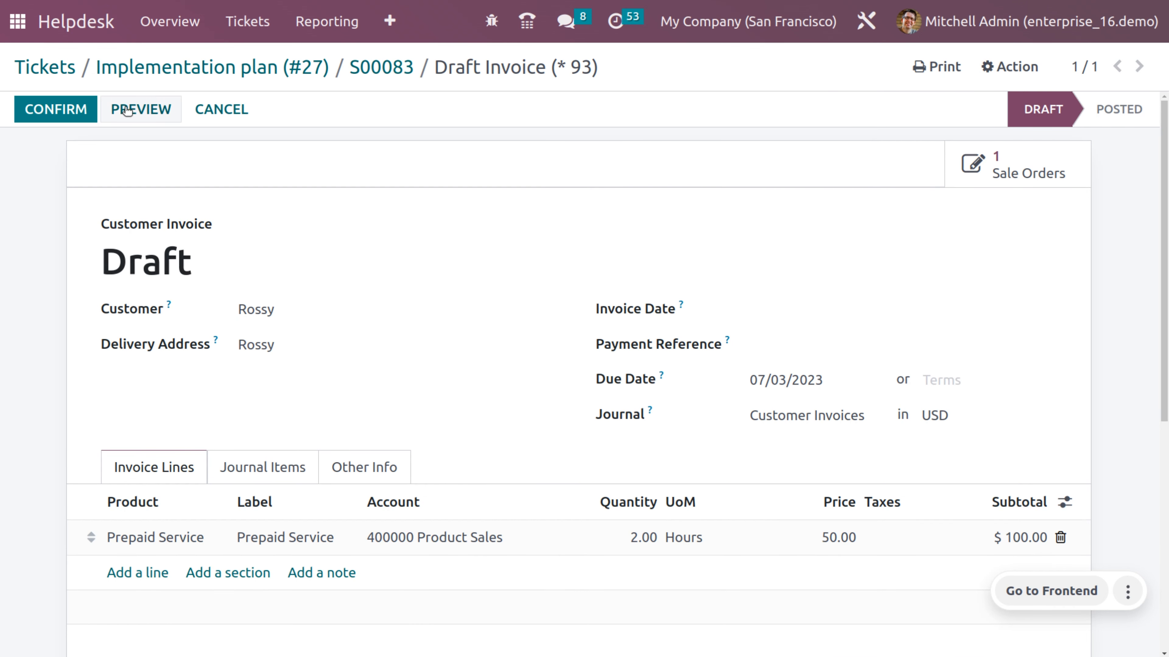
pyautogui.click(73, 109)
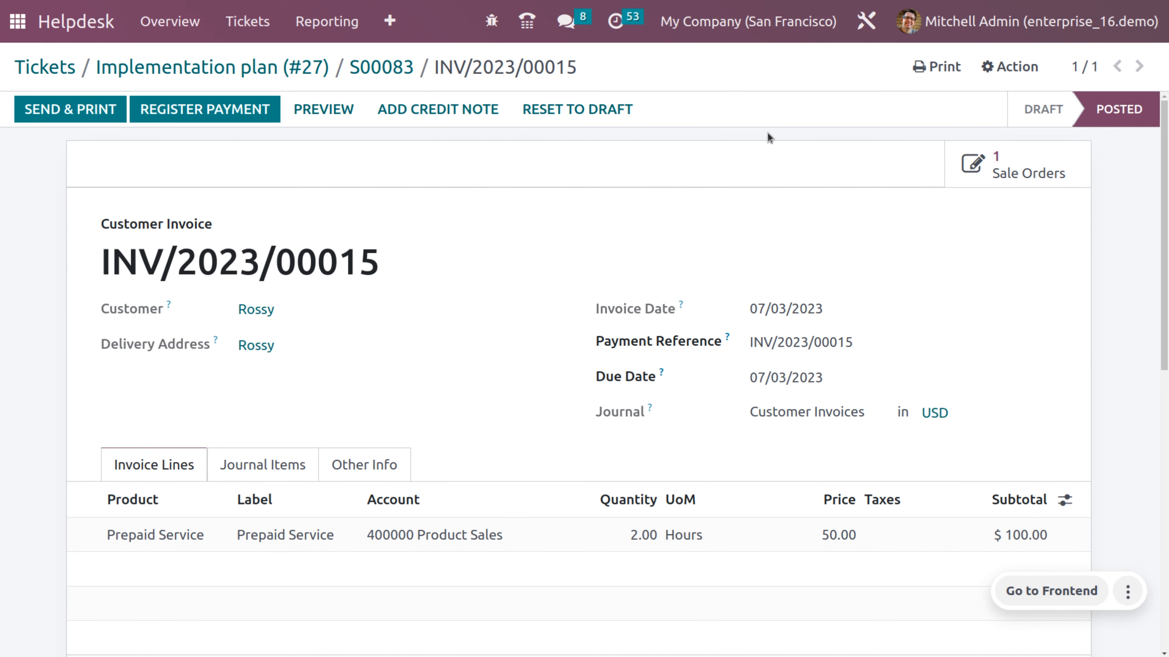
pyautogui.click(237, 115)
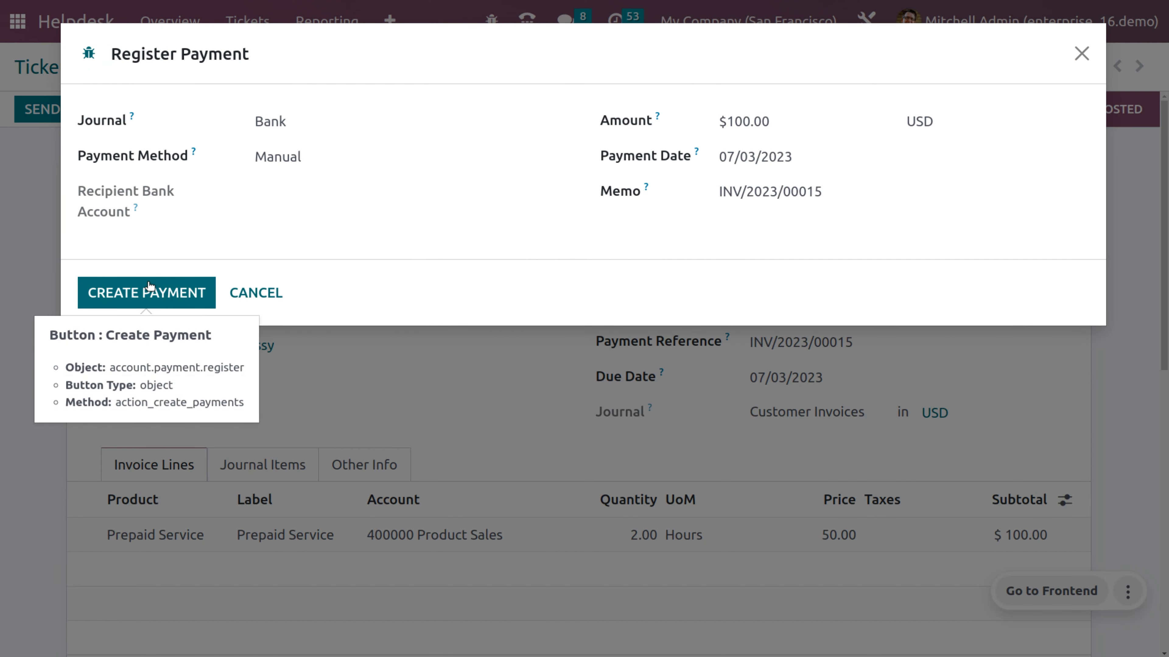
pyautogui.click(148, 290)
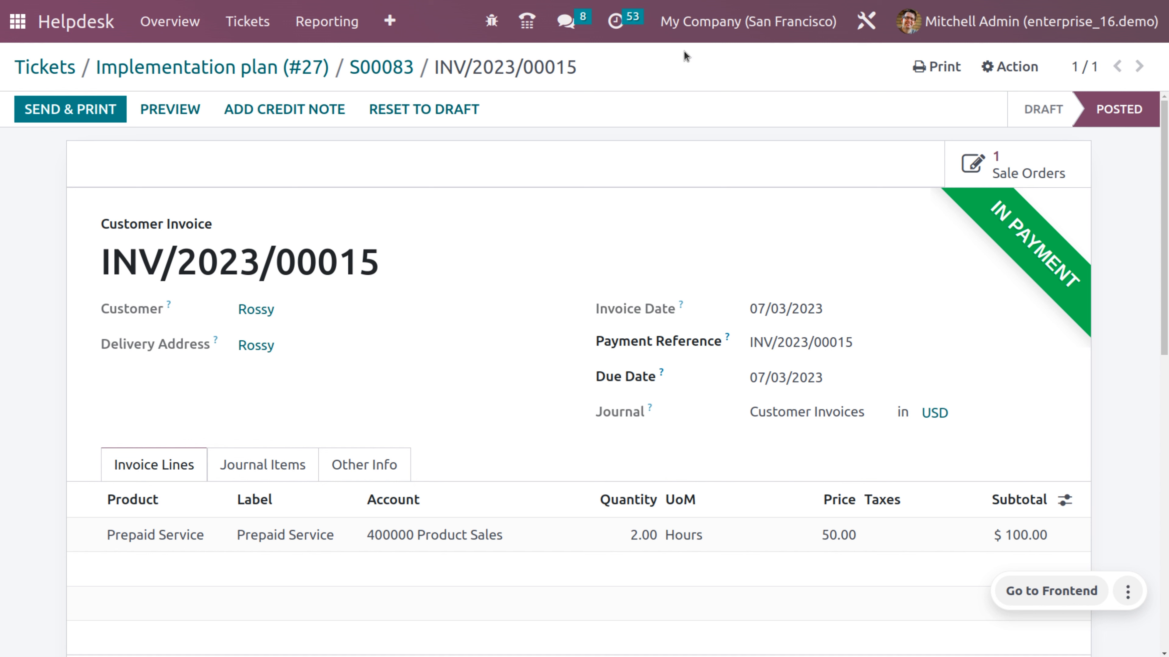
# - Start a new Sales quotation for customer Jio
pyautogui.click(15, 21)
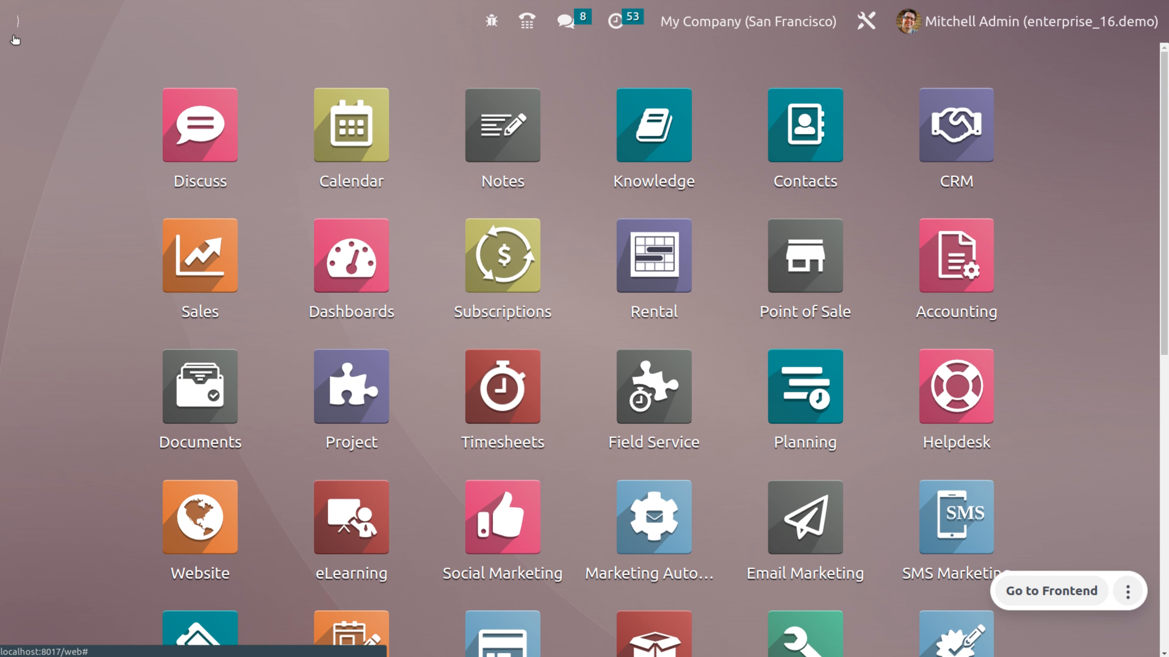
pyautogui.write('sa')
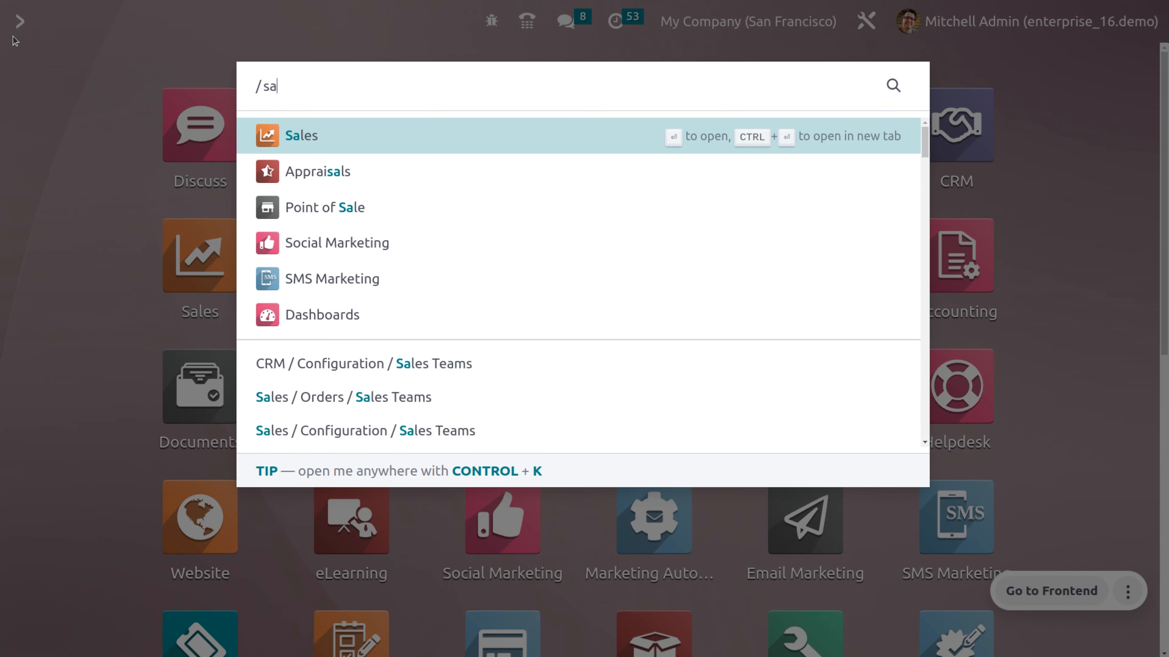
pyautogui.press('Return')
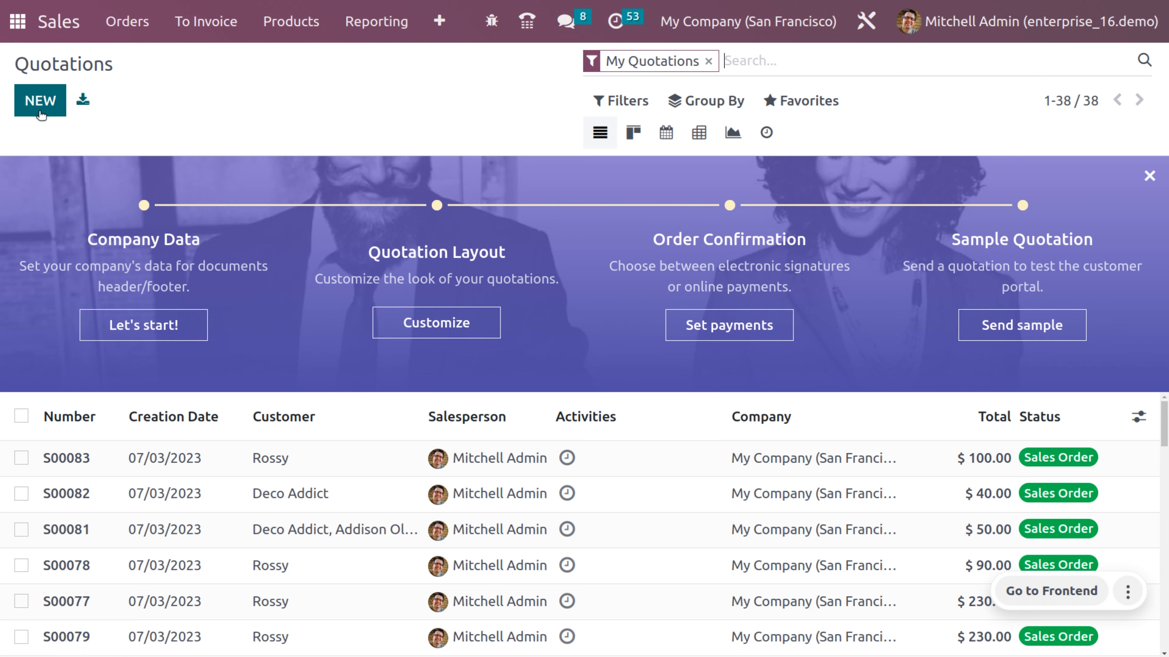
pyautogui.click(43, 110)
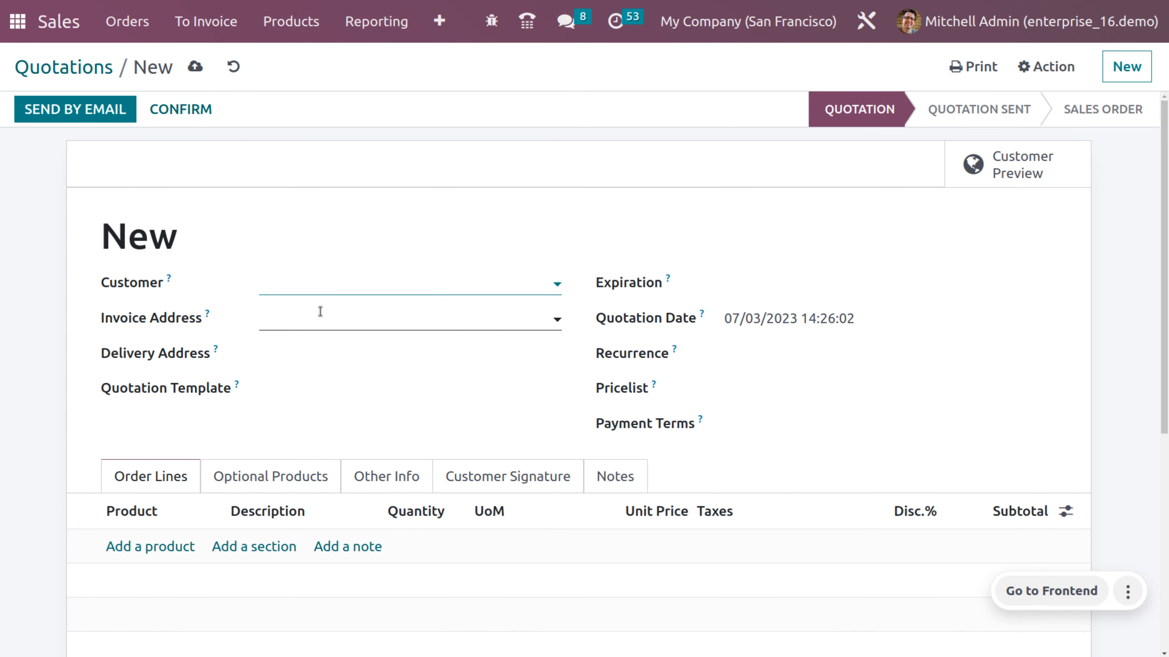
pyautogui.click(323, 289)
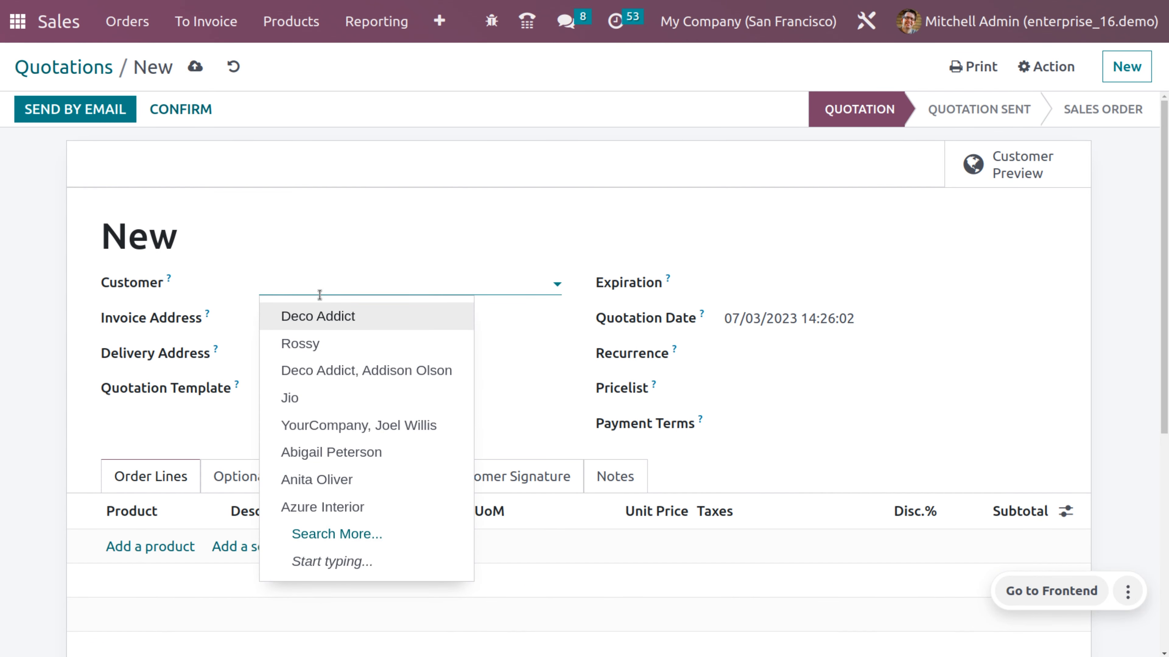
pyautogui.click(302, 399)
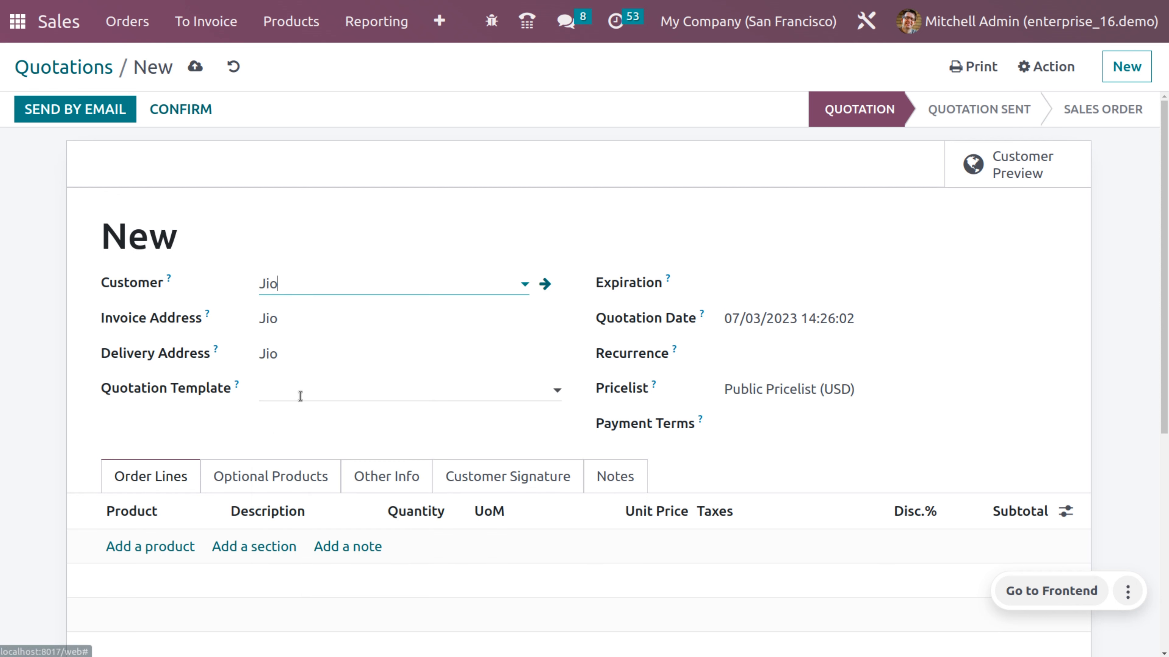
# - Add 2 hours of Service on Timesheet, save, and confirm it as order S00084
pyautogui.click(147, 546)
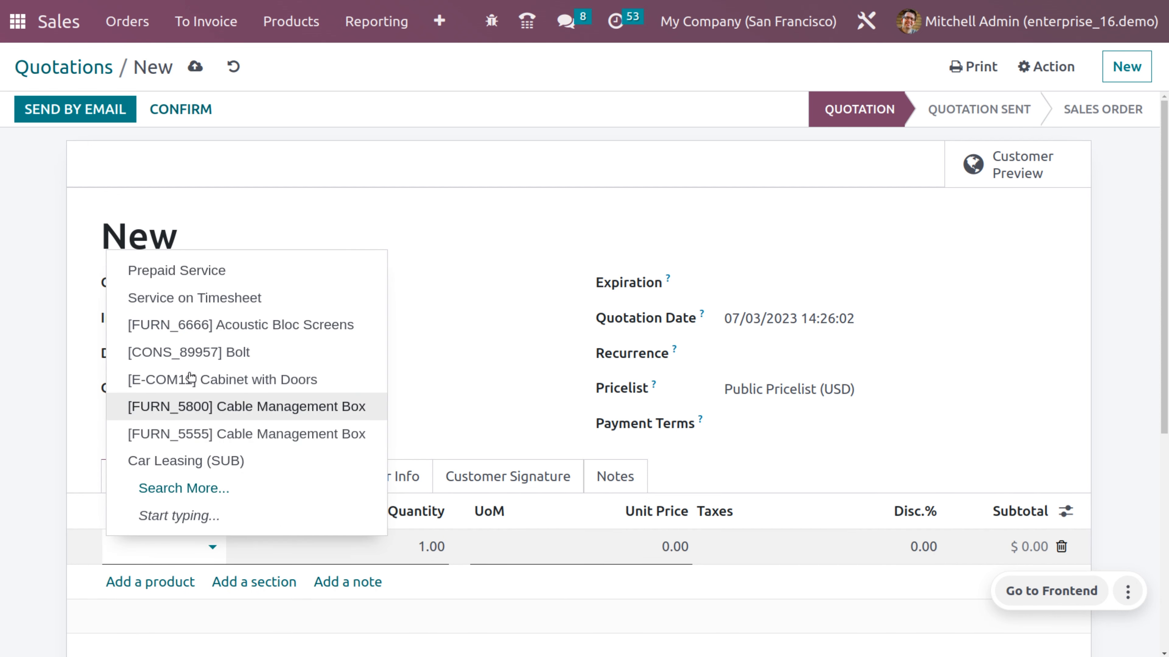
pyautogui.click(216, 304)
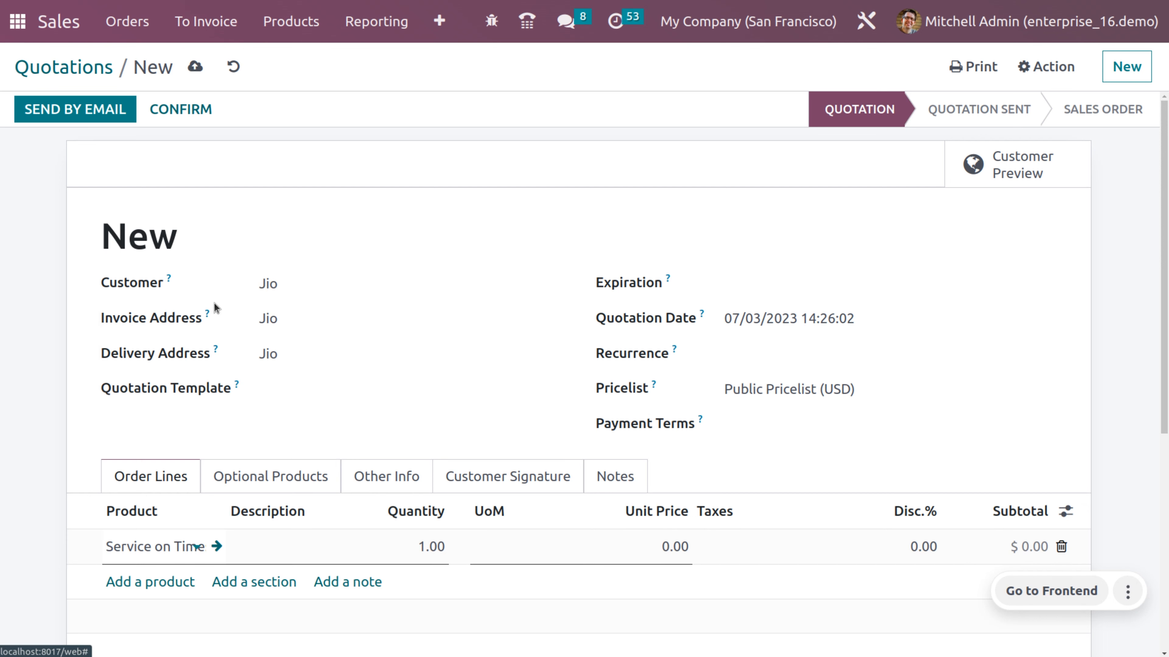
pyautogui.click(429, 557)
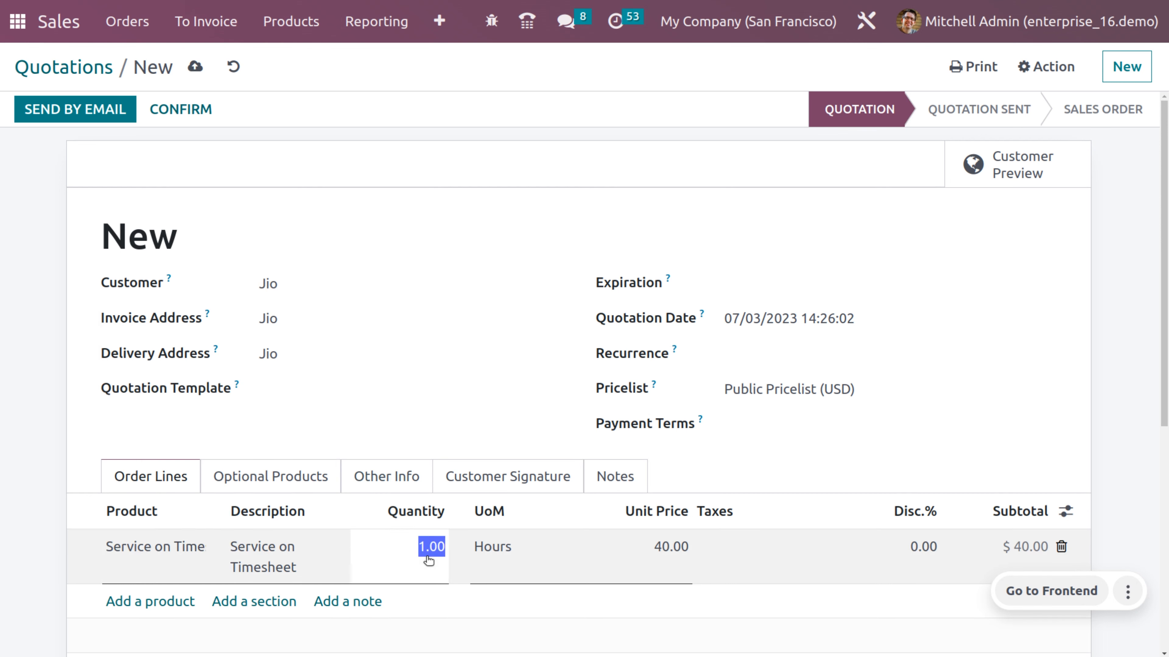
pyautogui.write('2')
pyautogui.click(335, 186)
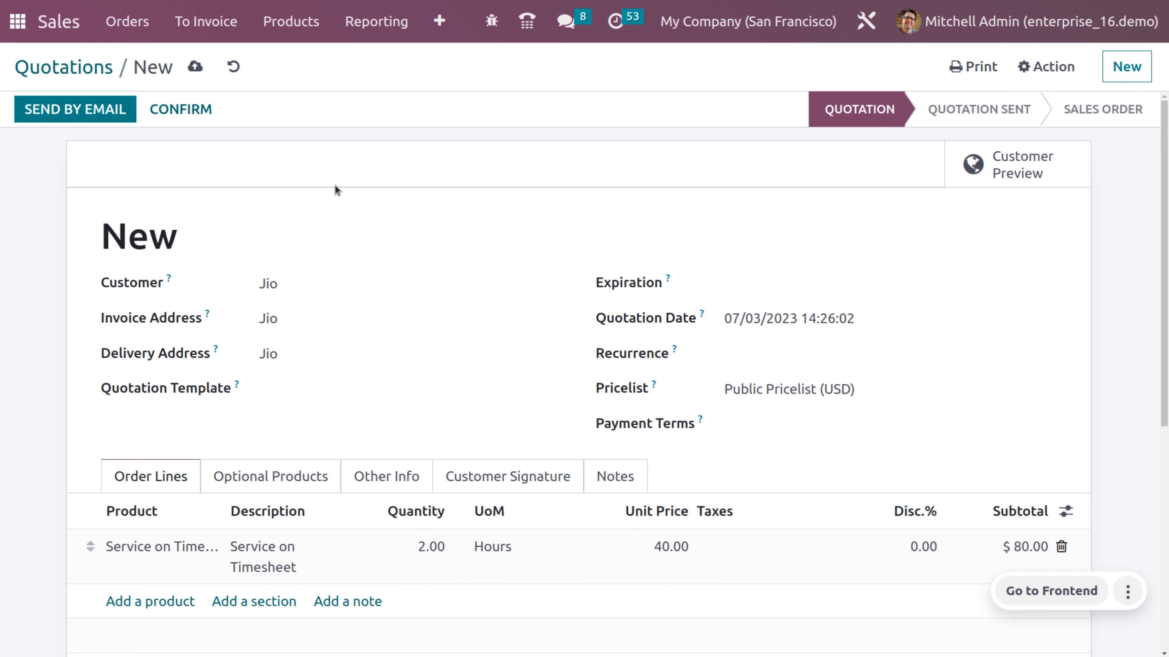
pyautogui.click(197, 65)
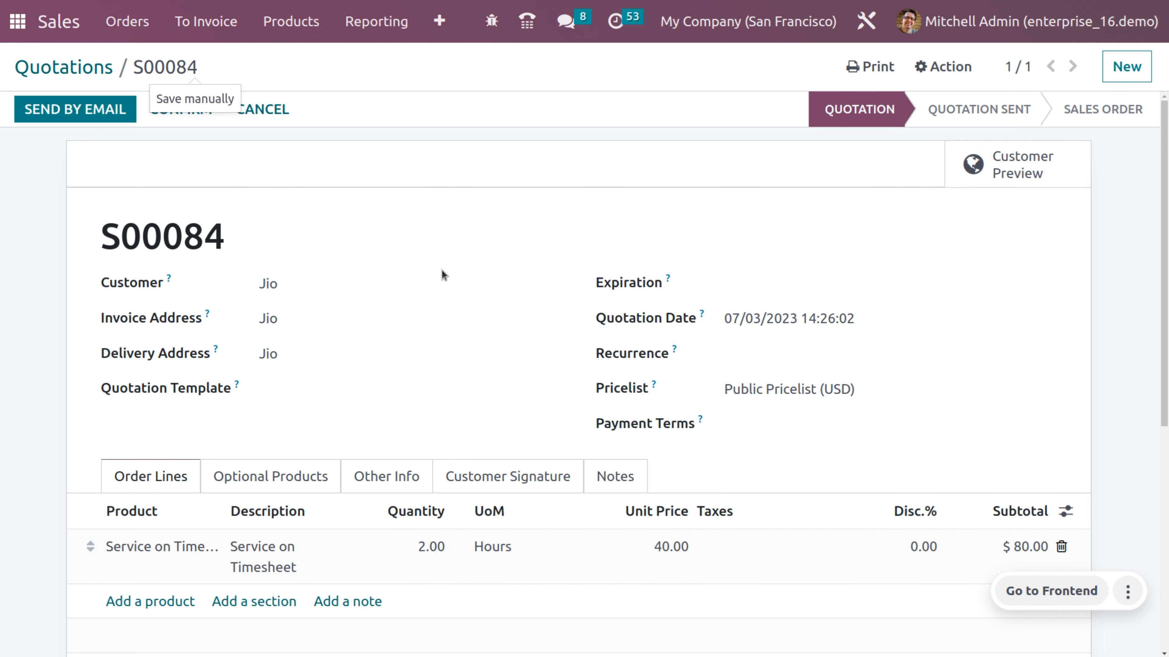
pyautogui.click(177, 113)
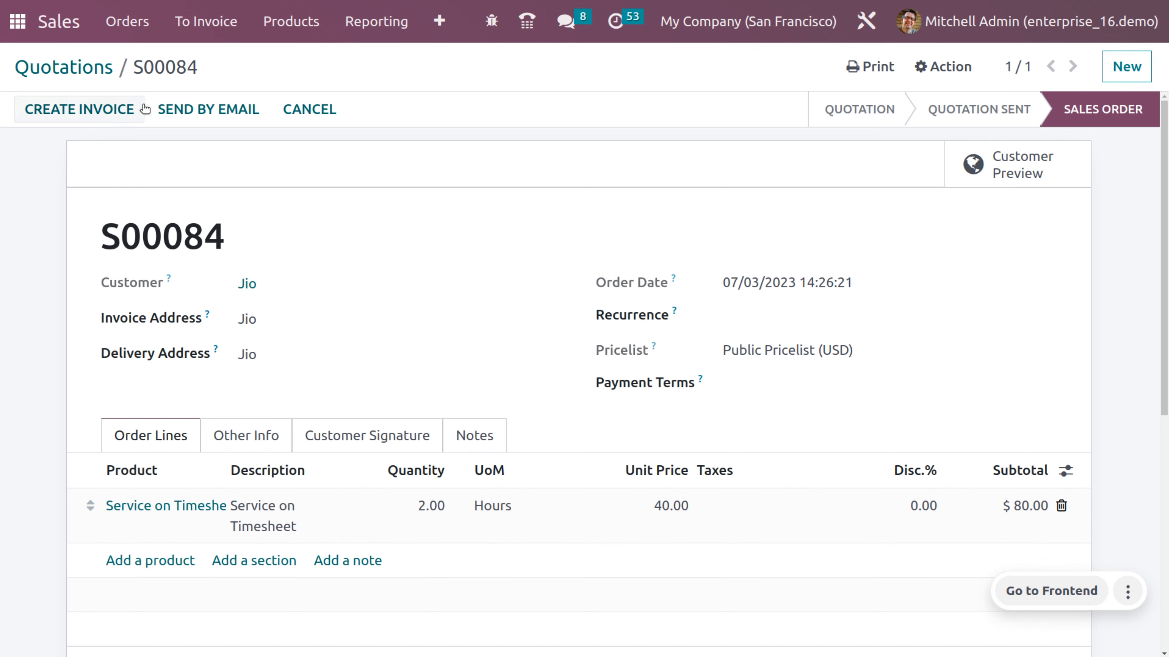
pyautogui.click(27, 30)
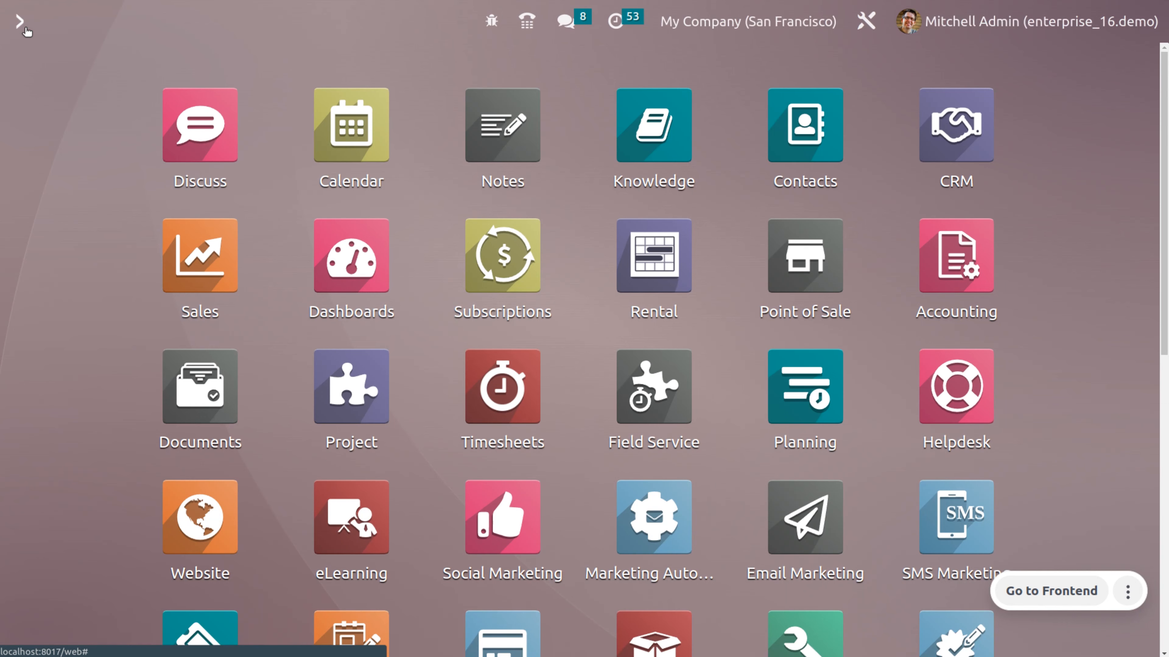
pyautogui.write('sa')
pyautogui.press('BackSpace')
pyautogui.press('BackSpace')
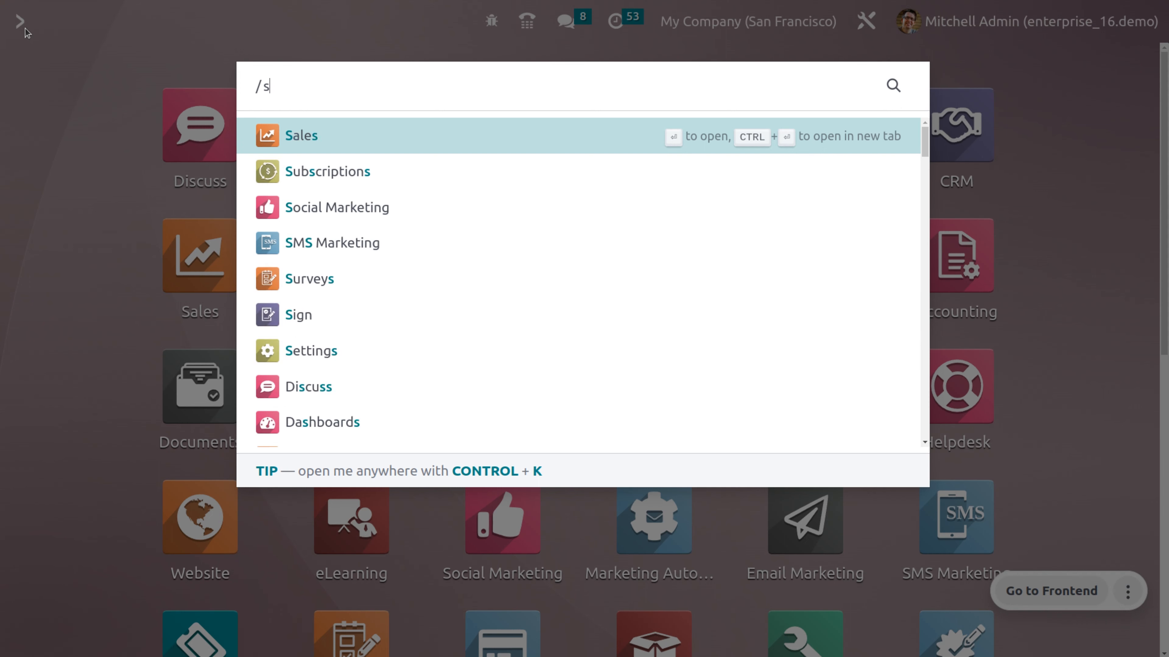
# - From Helpdesk's All Tickets list, start a new ticket titled 'Configuration issues'
pyautogui.write('he')
pyautogui.press('Return')
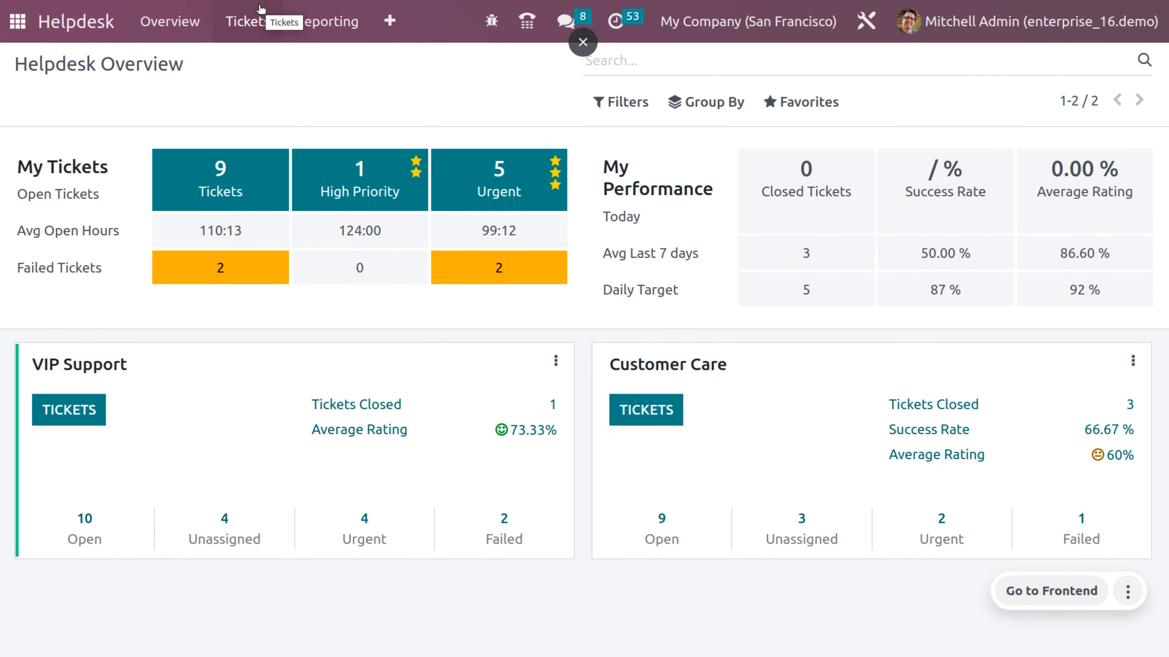
pyautogui.click(263, 36)
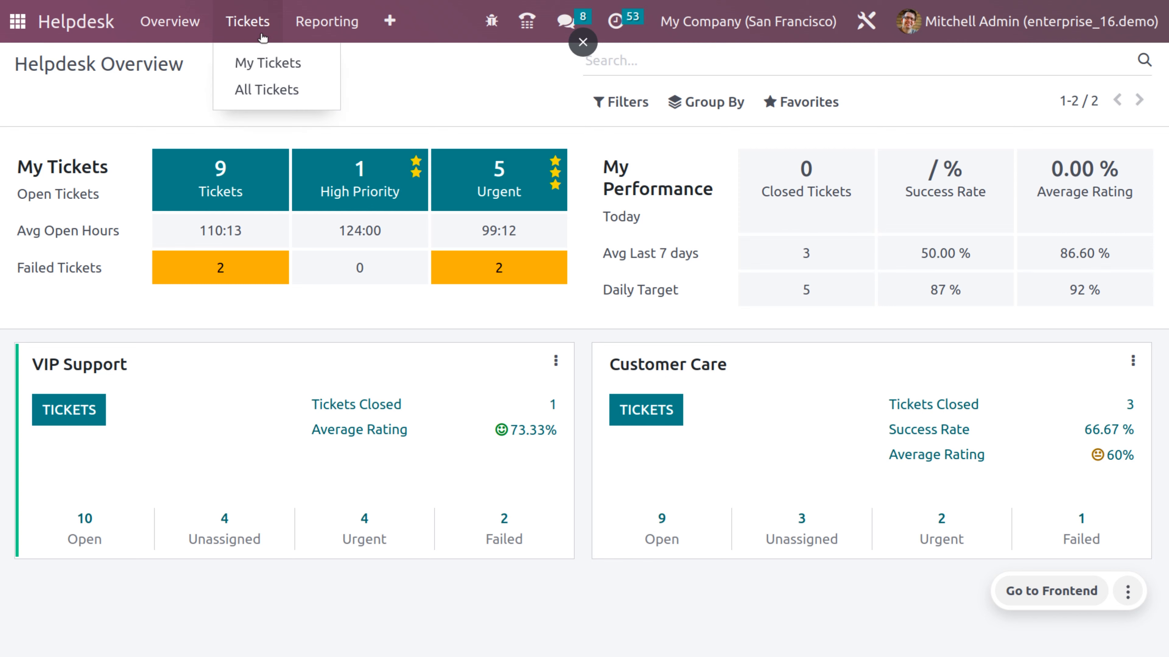
pyautogui.click(276, 88)
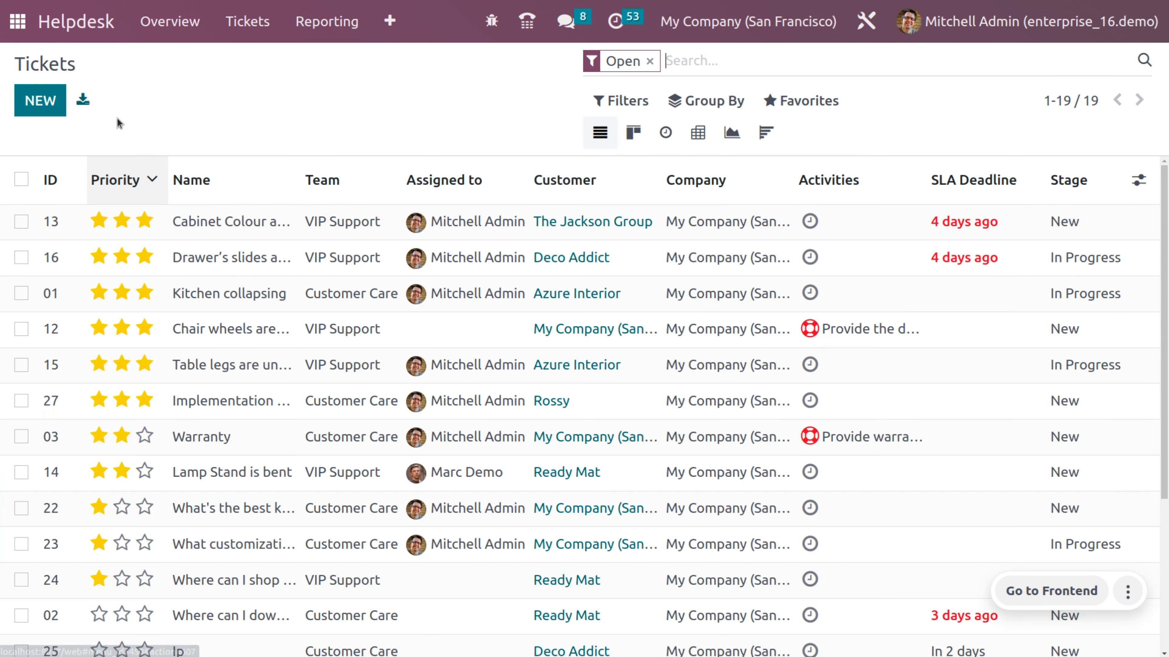
pyautogui.click(40, 101)
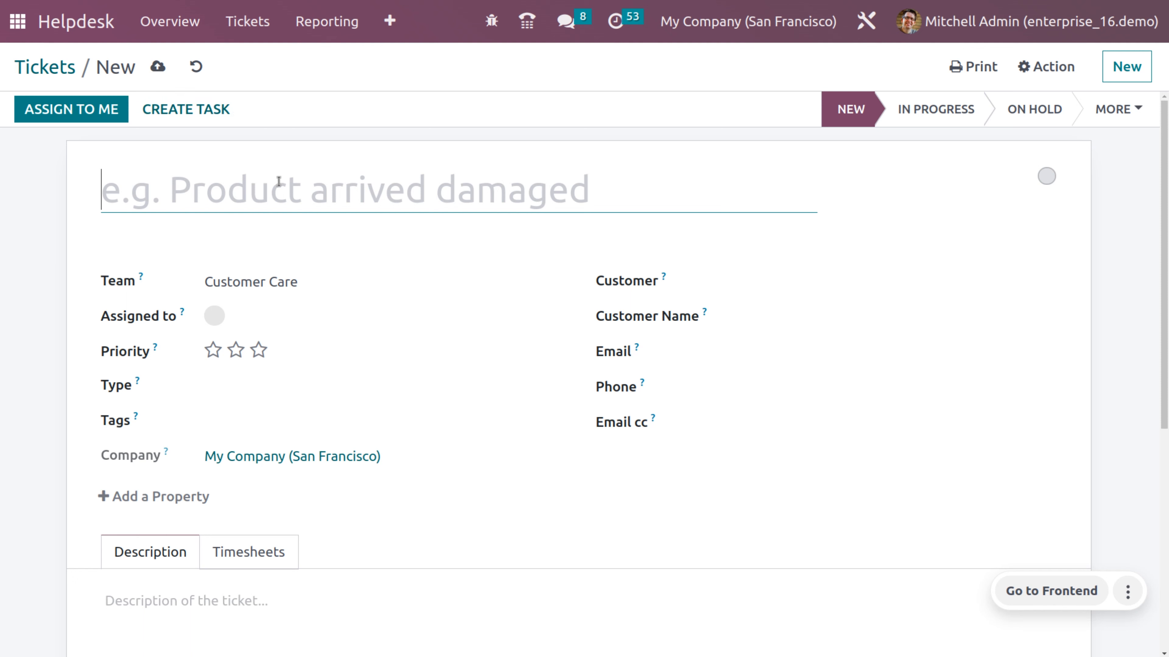
pyautogui.write('C')
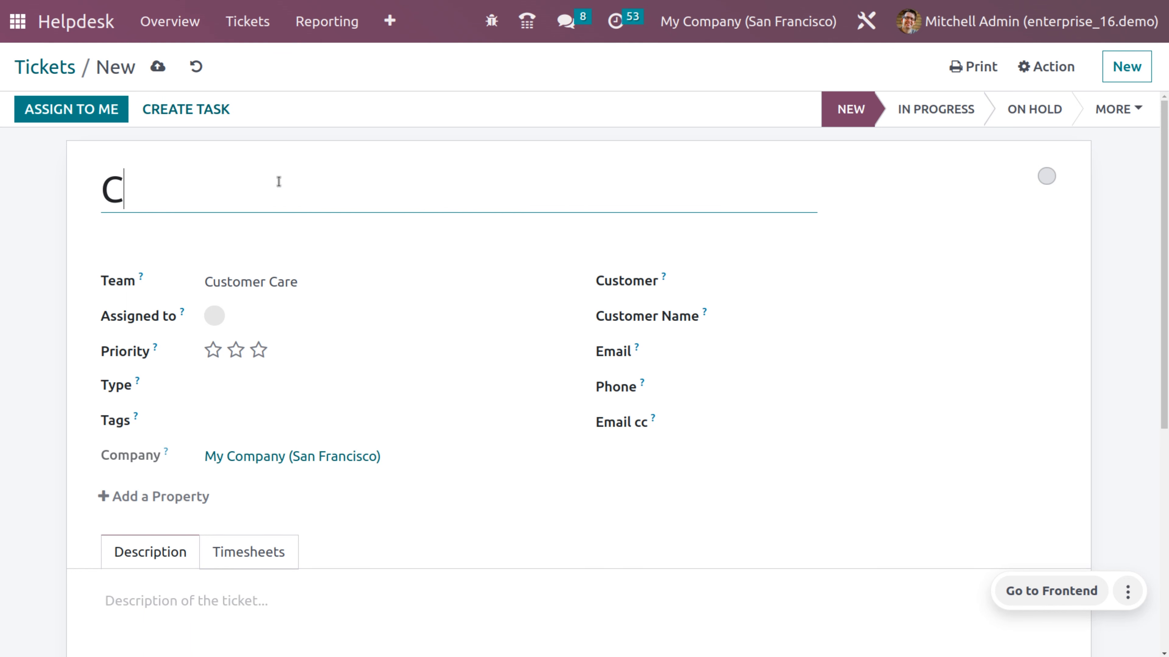
pyautogui.write('on')
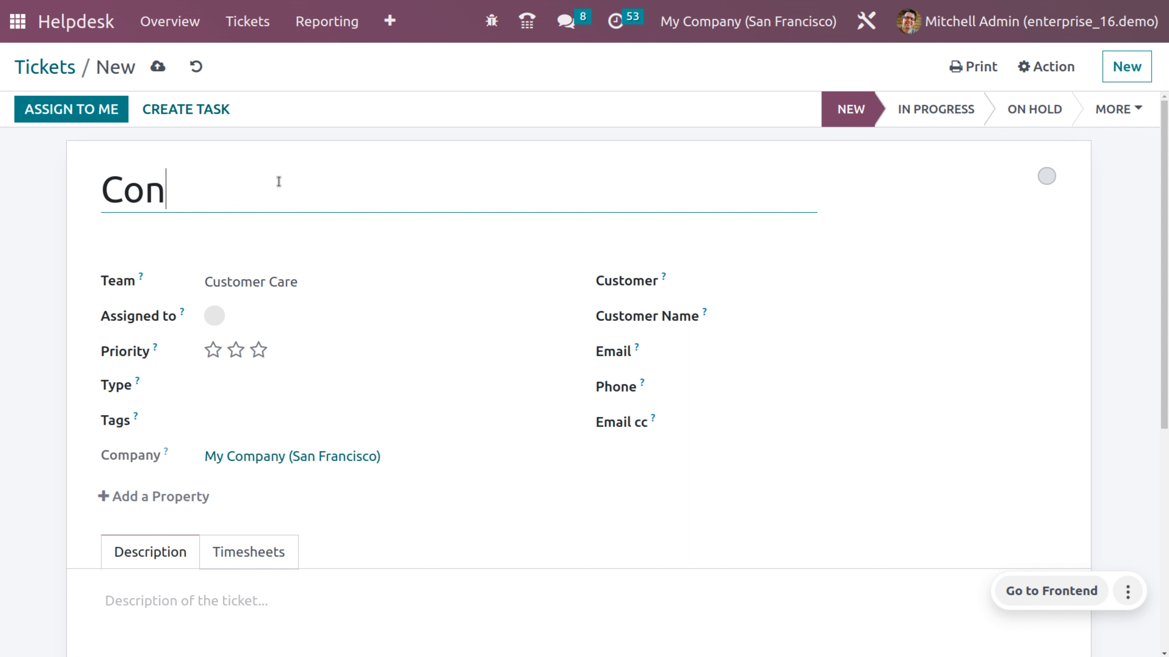
pyautogui.write('figuration issuee')
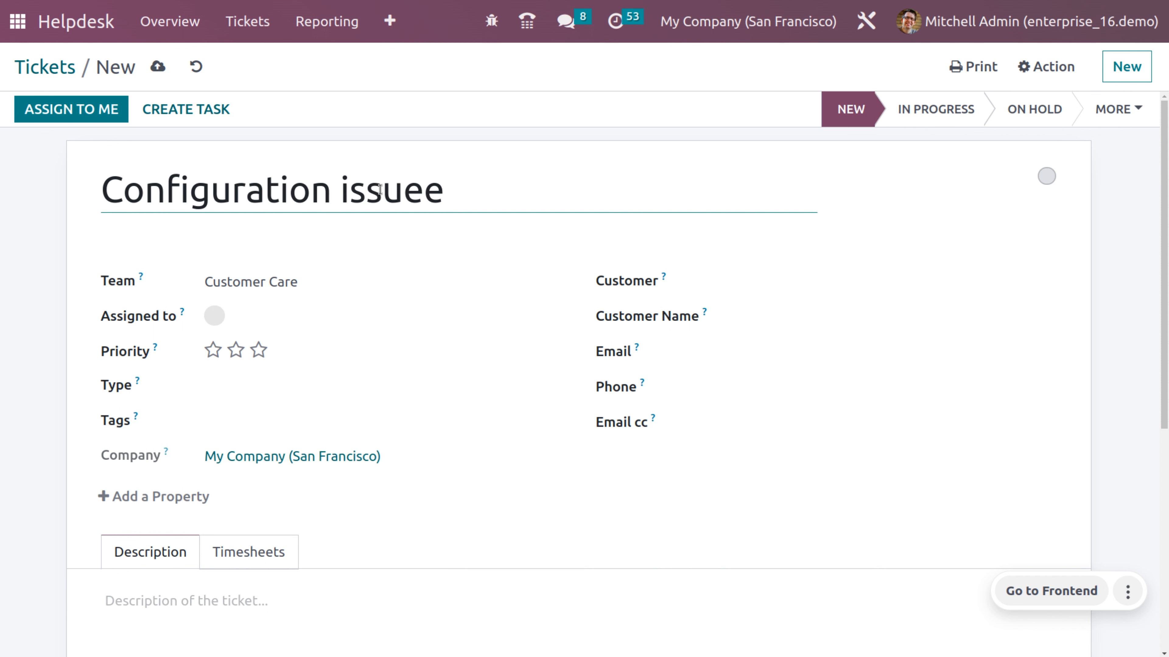
pyautogui.press('BackSpace')
# - Set the ticket's customer to Jio and link it to S00084 - Service on Timesheet
pyautogui.write('s')
pyautogui.click(733, 288)
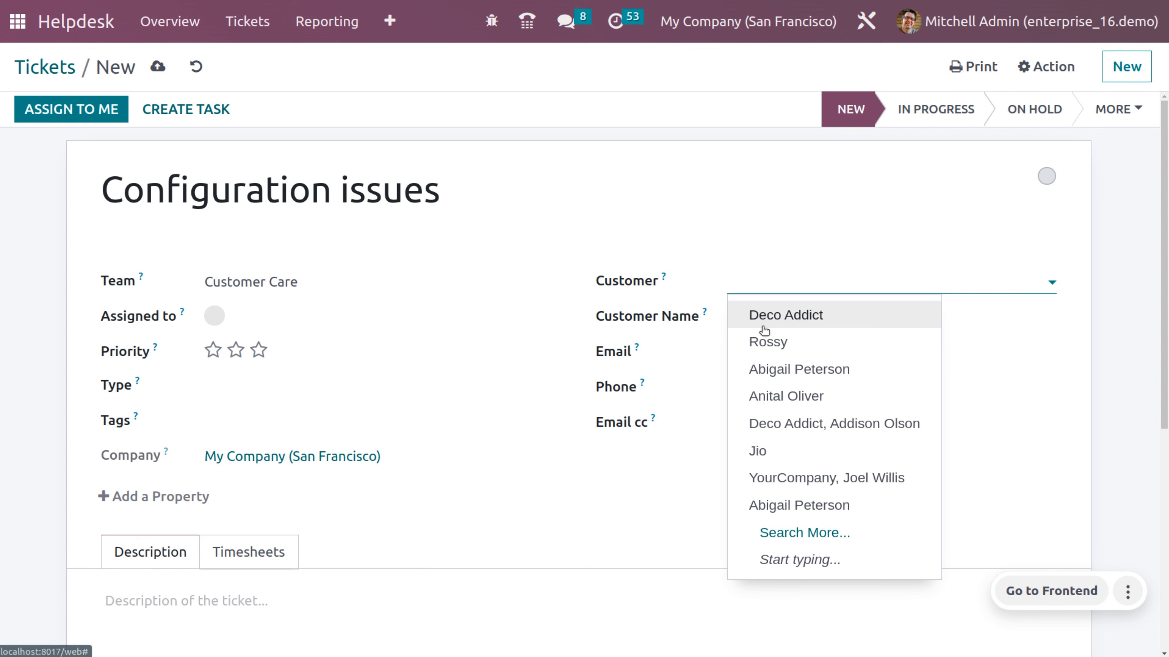
pyautogui.click(773, 449)
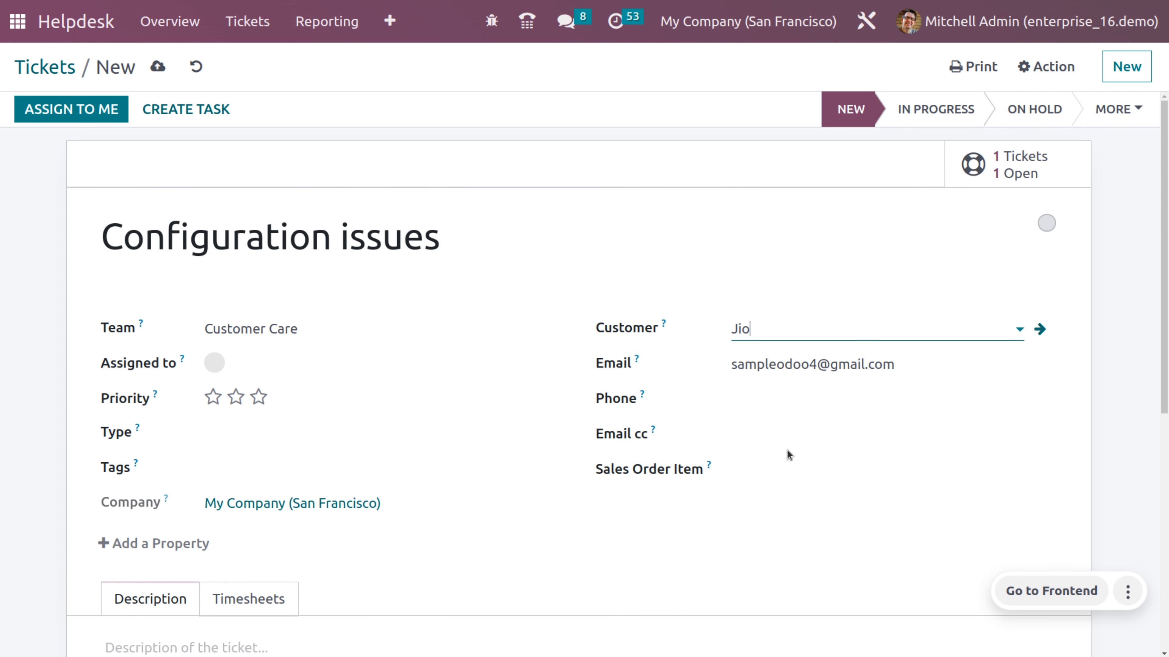
pyautogui.click(782, 480)
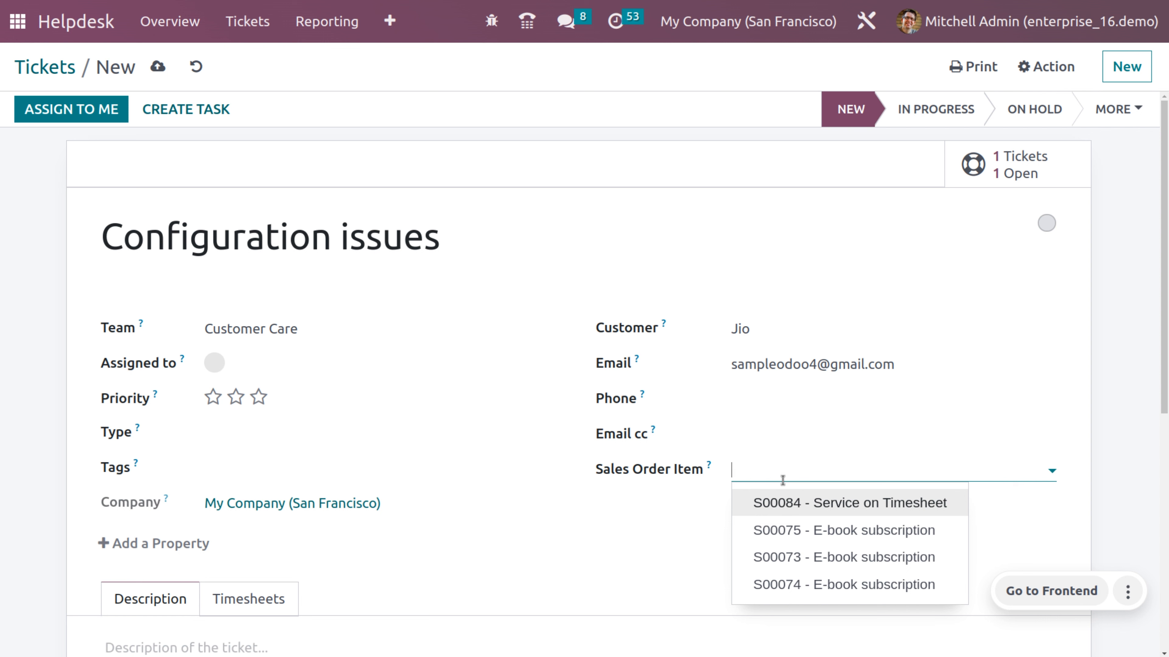
pyautogui.click(797, 507)
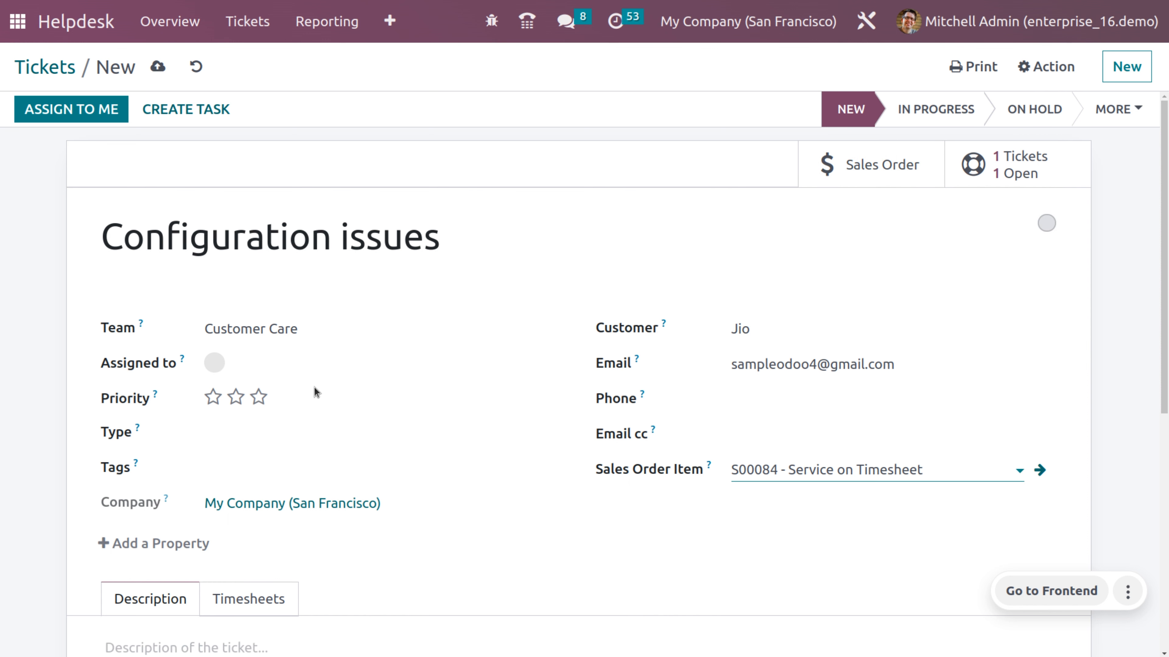
# - Assign the ticket to the current admin user
pyautogui.click(308, 369)
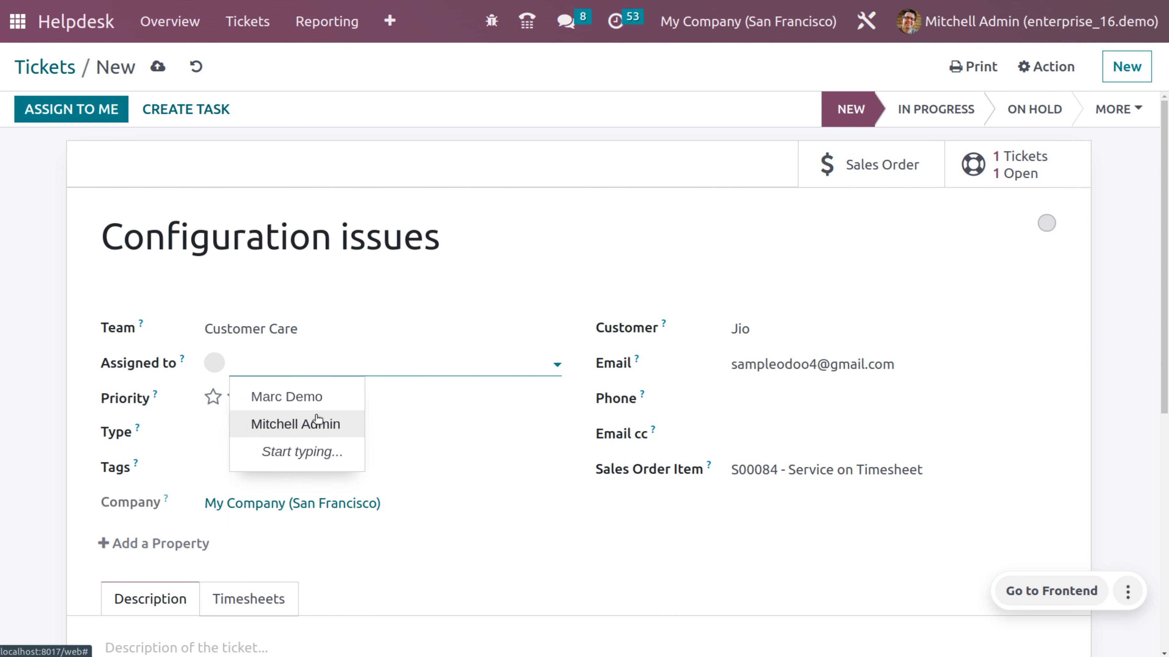
pyautogui.click(318, 421)
pyautogui.scroll(-3, 317, 421)
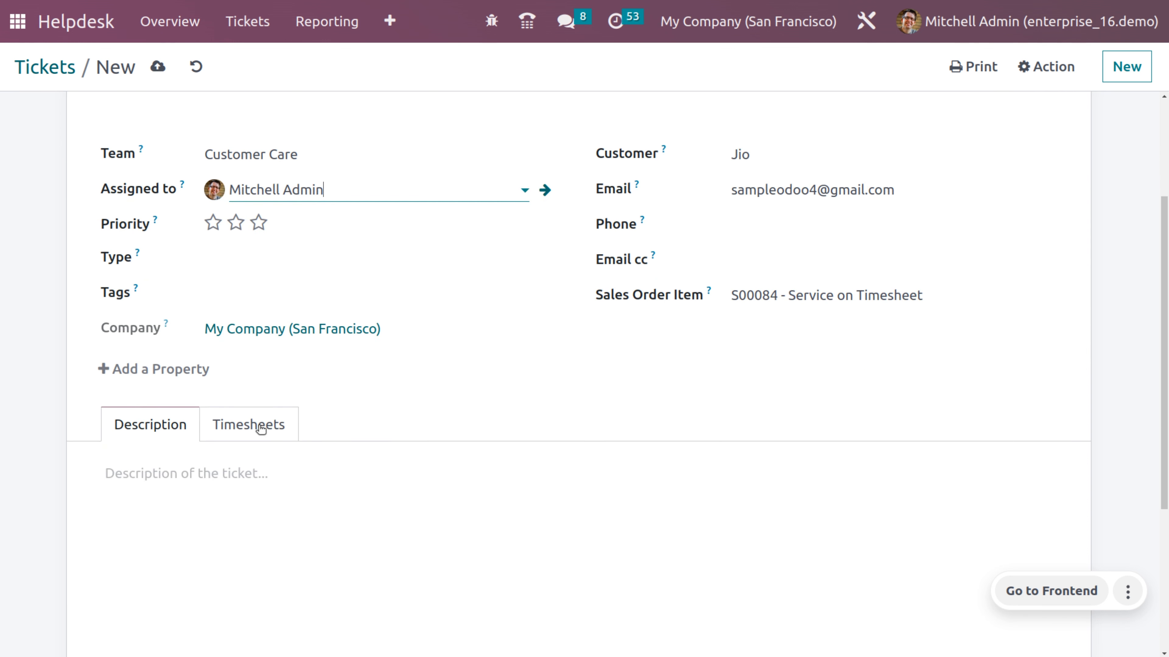
# - Log a 1-hour timesheet entry on the Configuration issues ticket
pyautogui.click(235, 428)
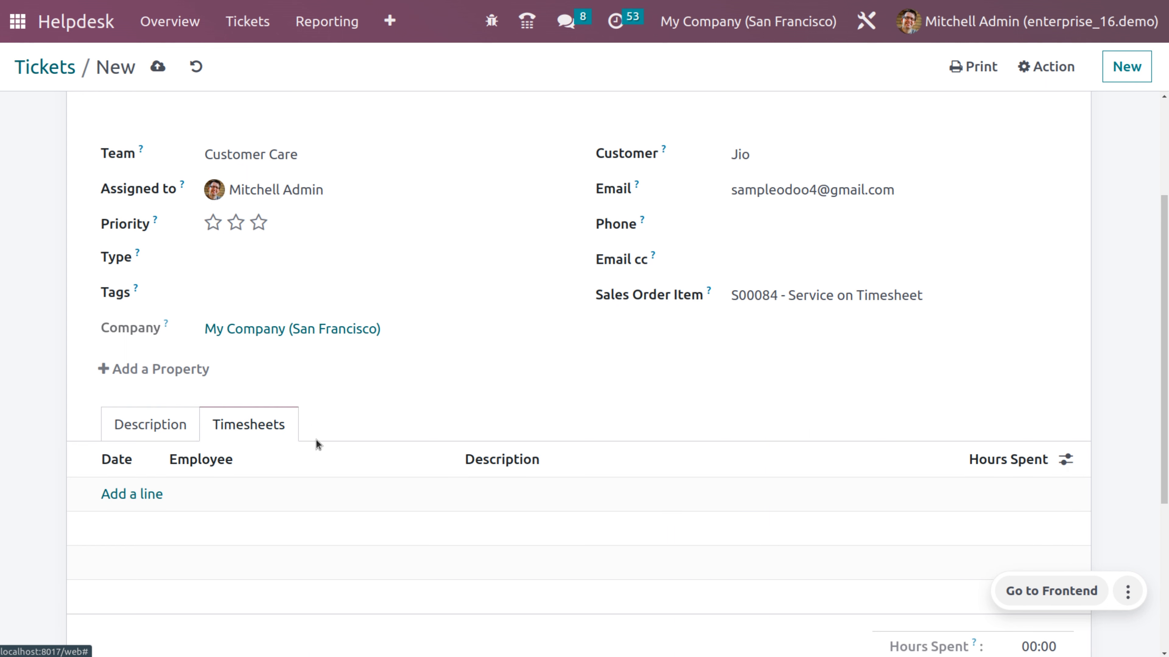
pyautogui.click(141, 495)
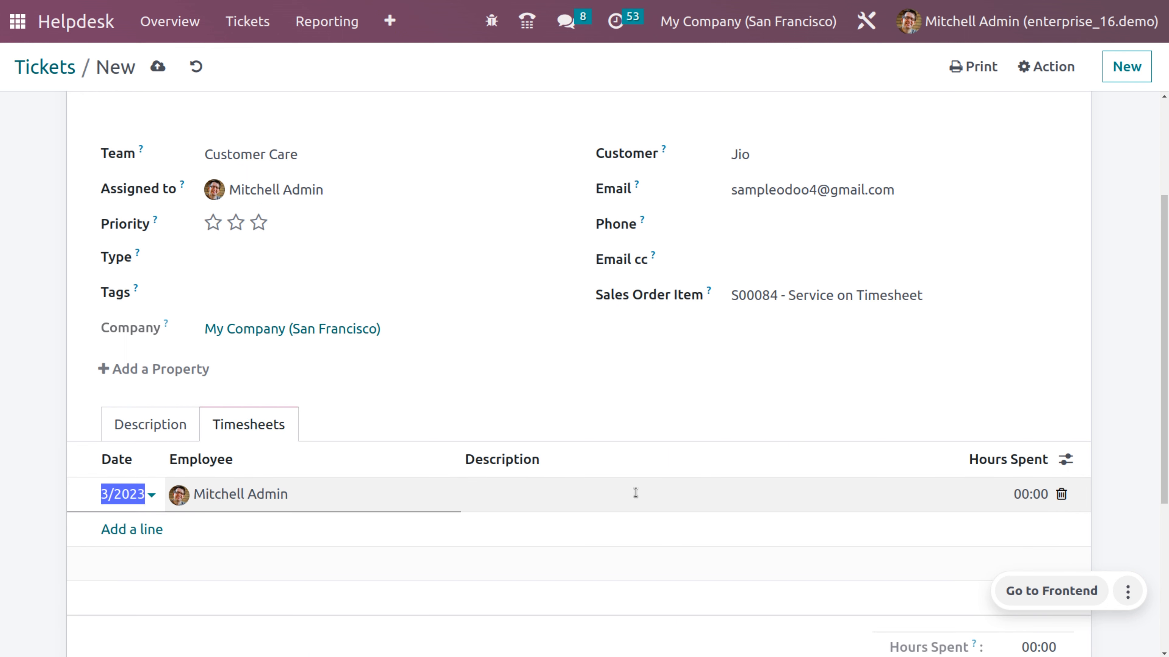
pyautogui.click(1019, 497)
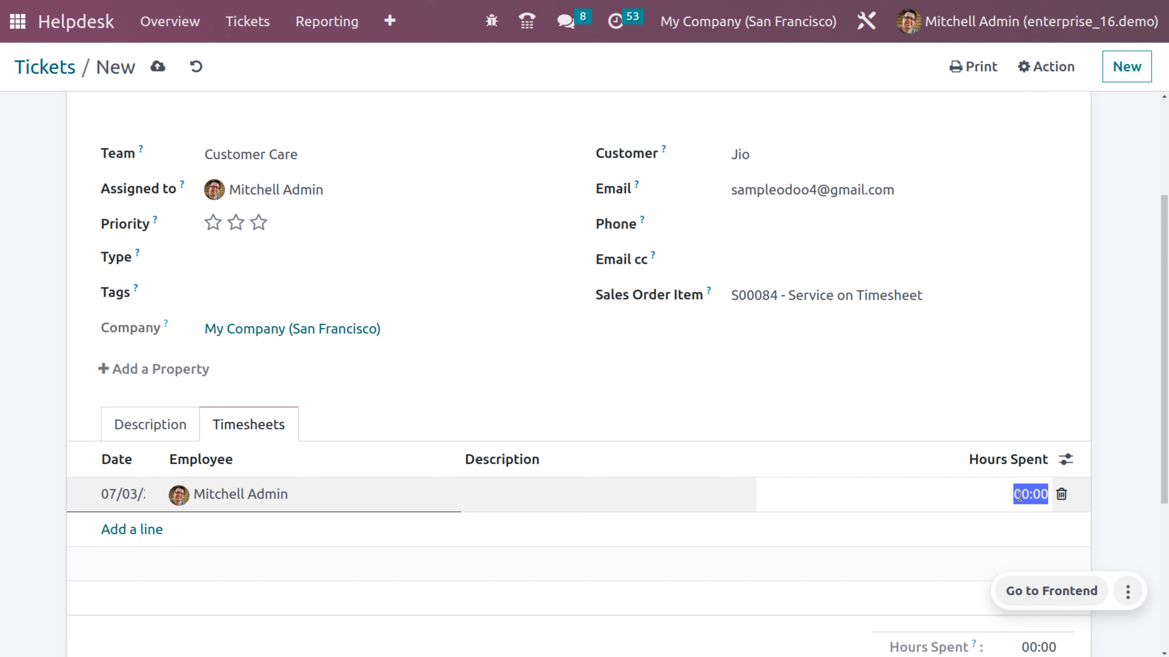
pyautogui.write('1')
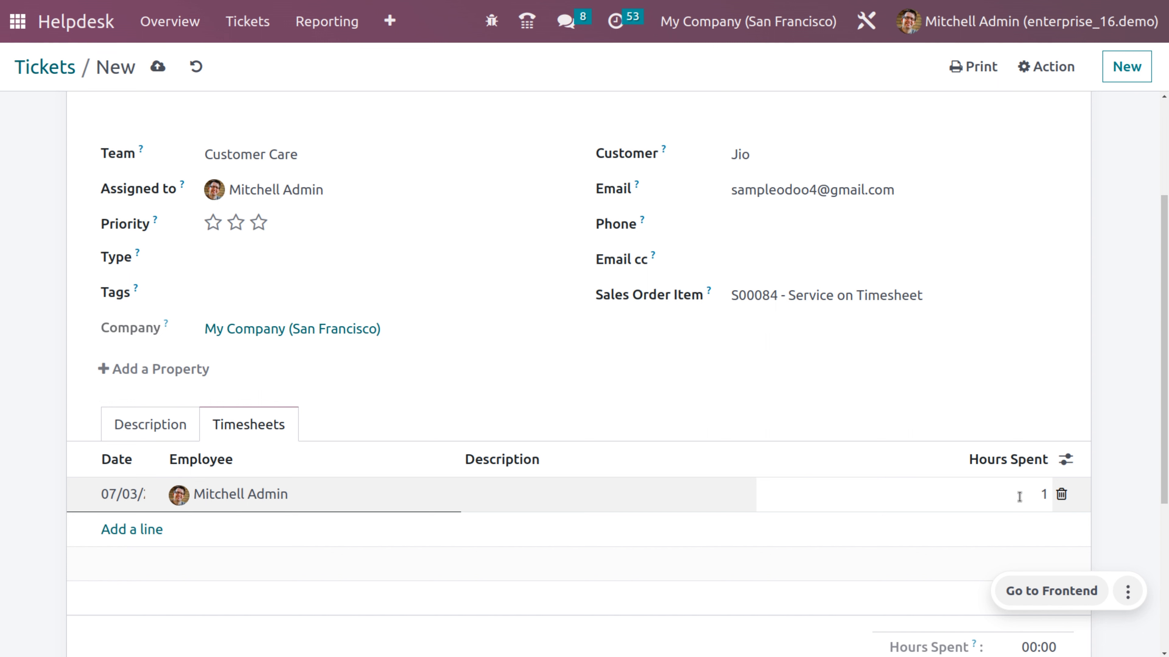
pyautogui.click(1074, 366)
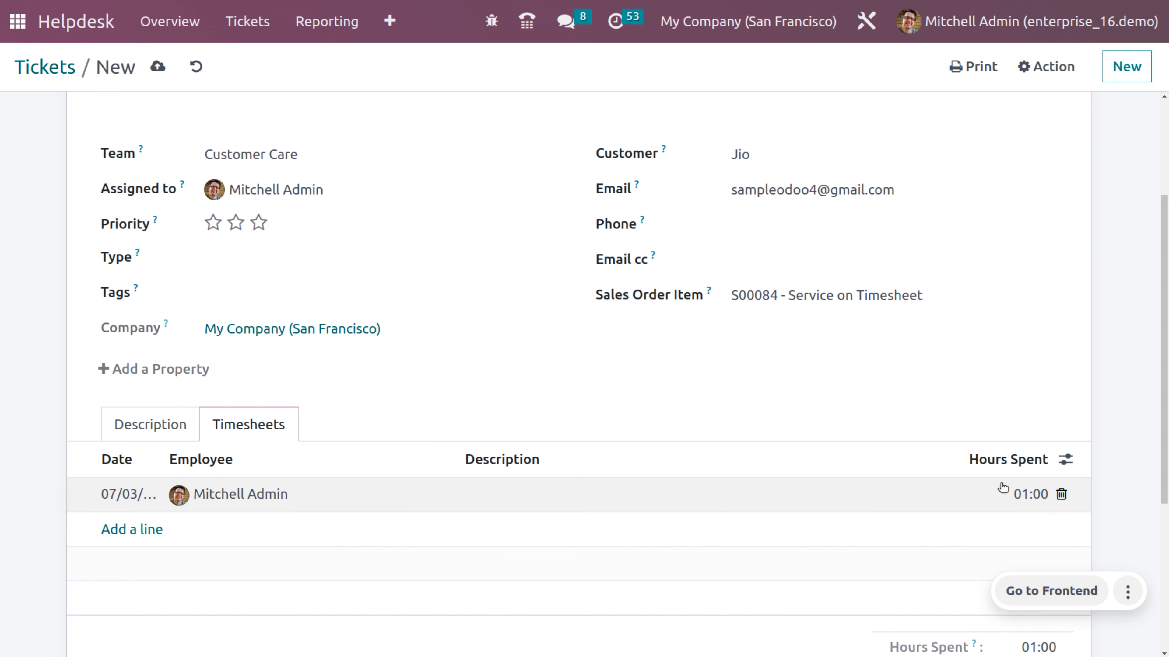
pyautogui.scroll(5, 972, 378)
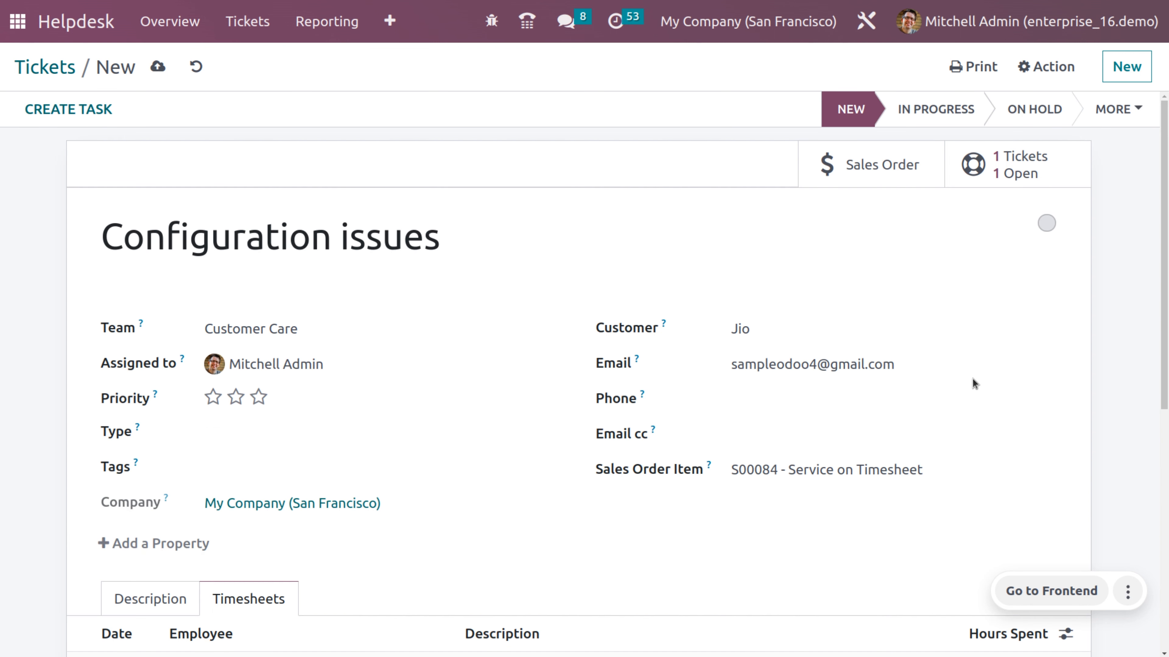
# - Open sales order S00084 from the ticket and list its linked tickets
pyautogui.click(891, 158)
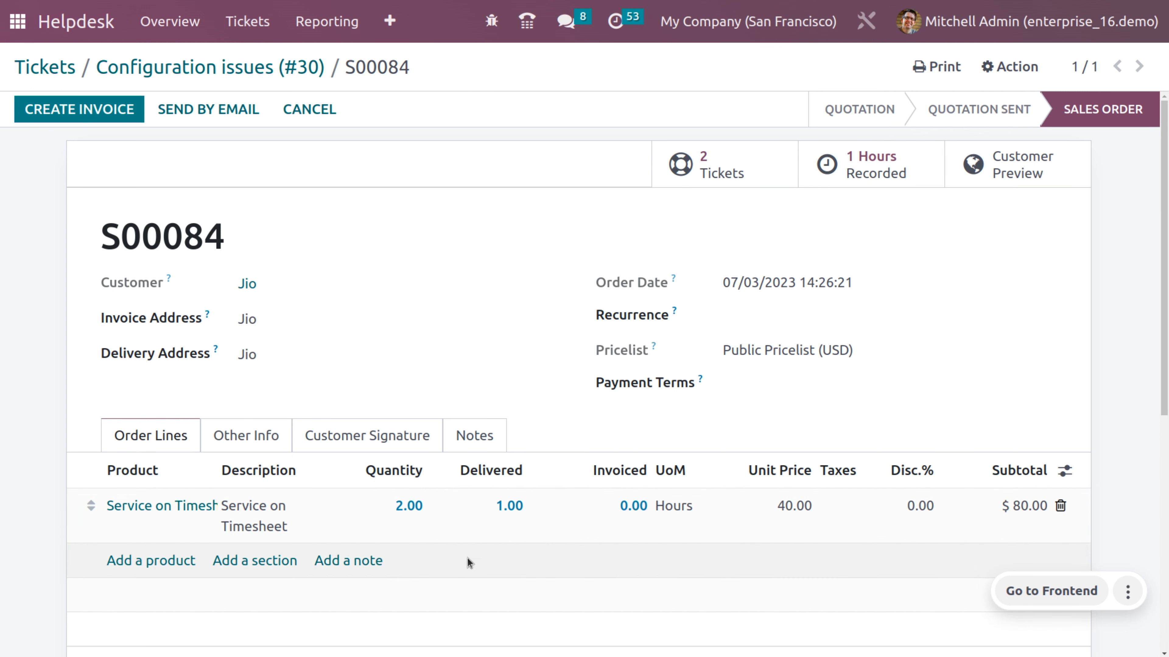
pyautogui.click(708, 165)
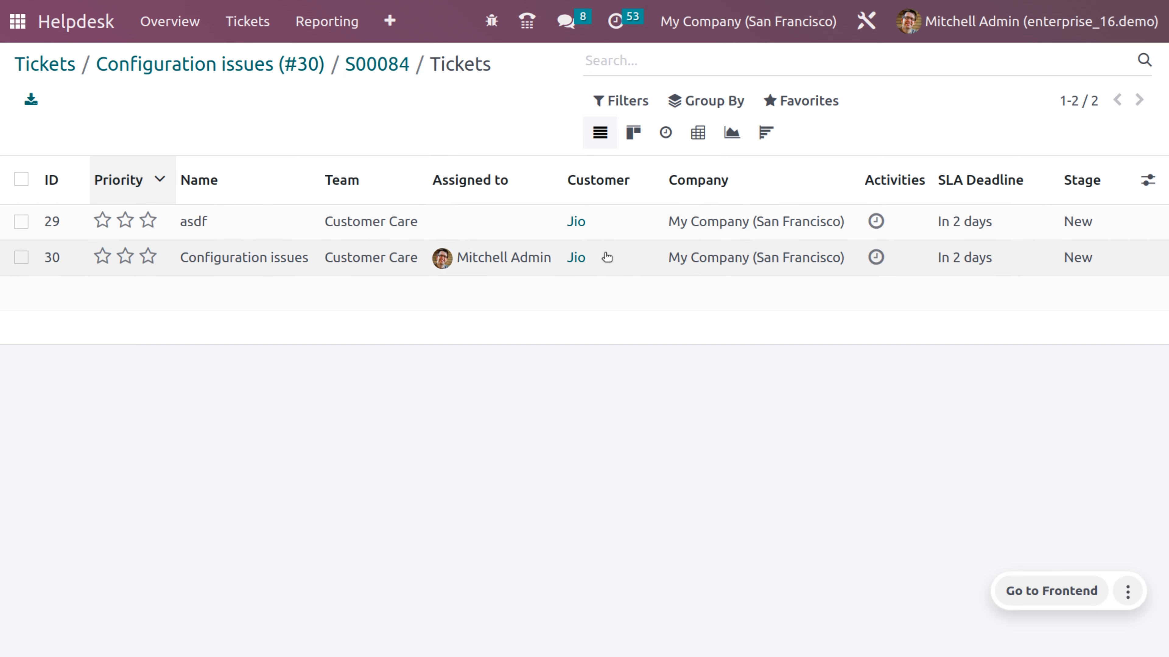
# - Change ticket #30's timesheet entry to 2 hours, save, and open sales order S00084
pyautogui.click(608, 256)
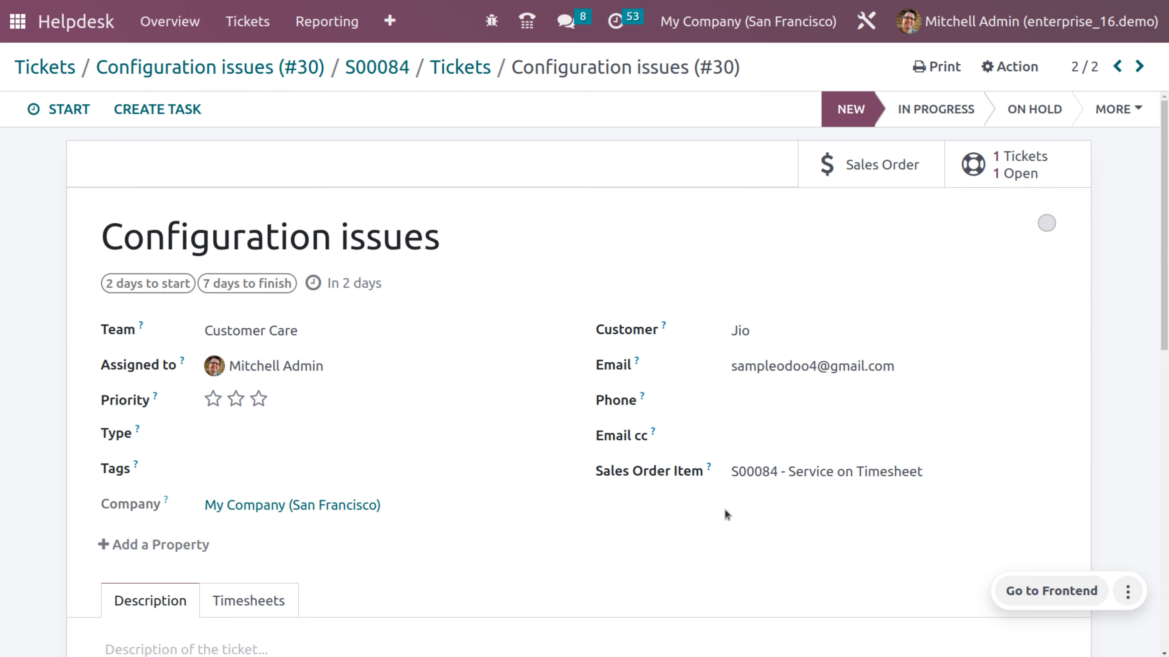
pyautogui.scroll(-3, 726, 514)
pyautogui.scroll(3, 725, 514)
pyautogui.scroll(-3, 725, 514)
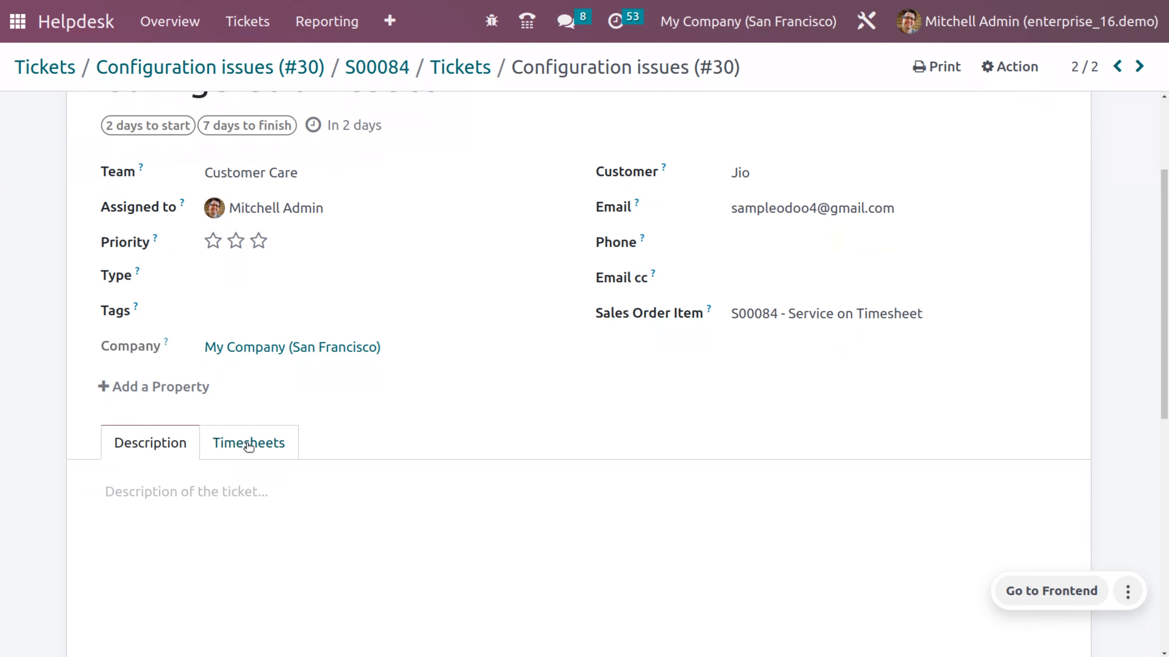
pyautogui.click(228, 447)
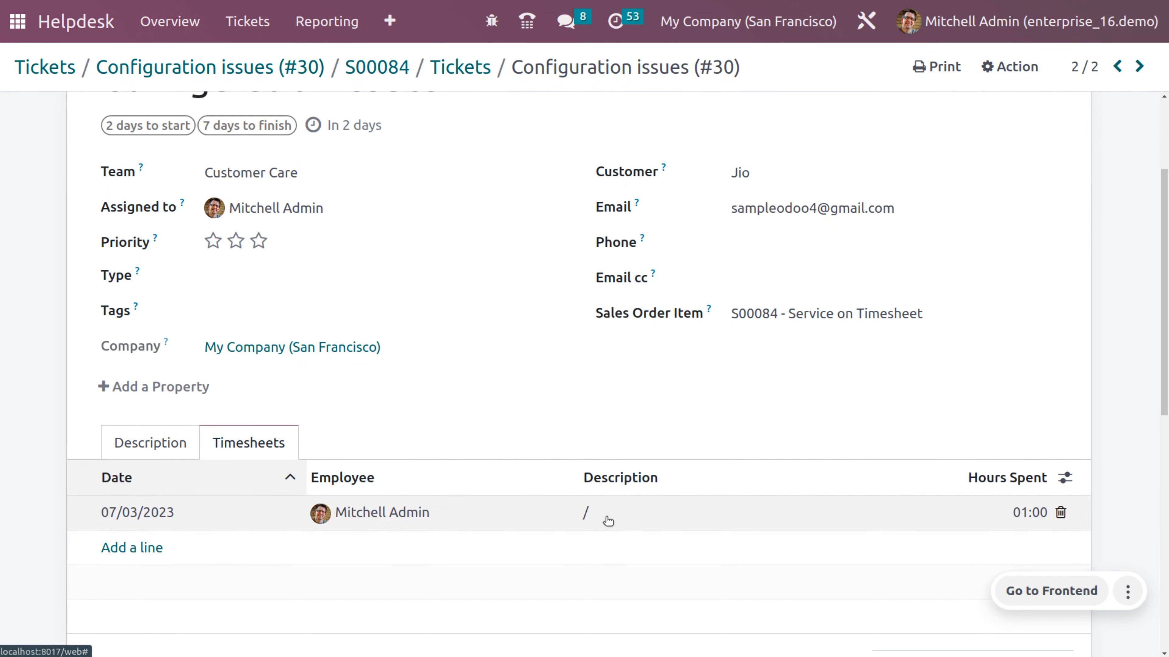
pyautogui.click(1030, 512)
pyautogui.write('2')
pyautogui.scroll(3, 1031, 509)
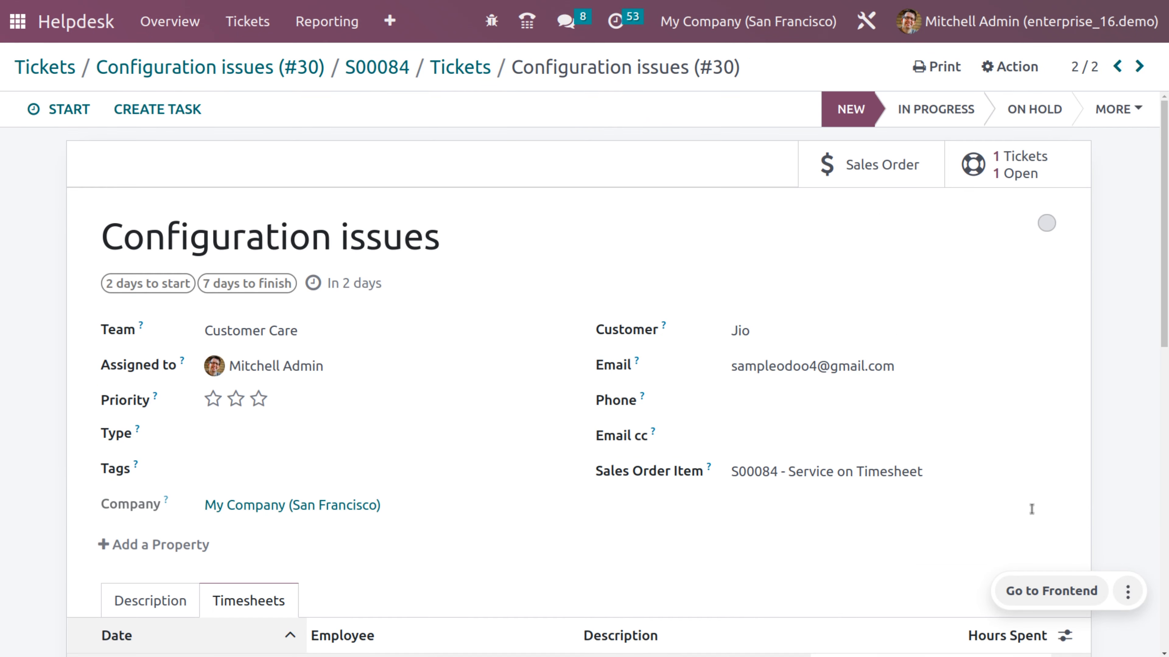
pyautogui.scroll(-5, 311, 114)
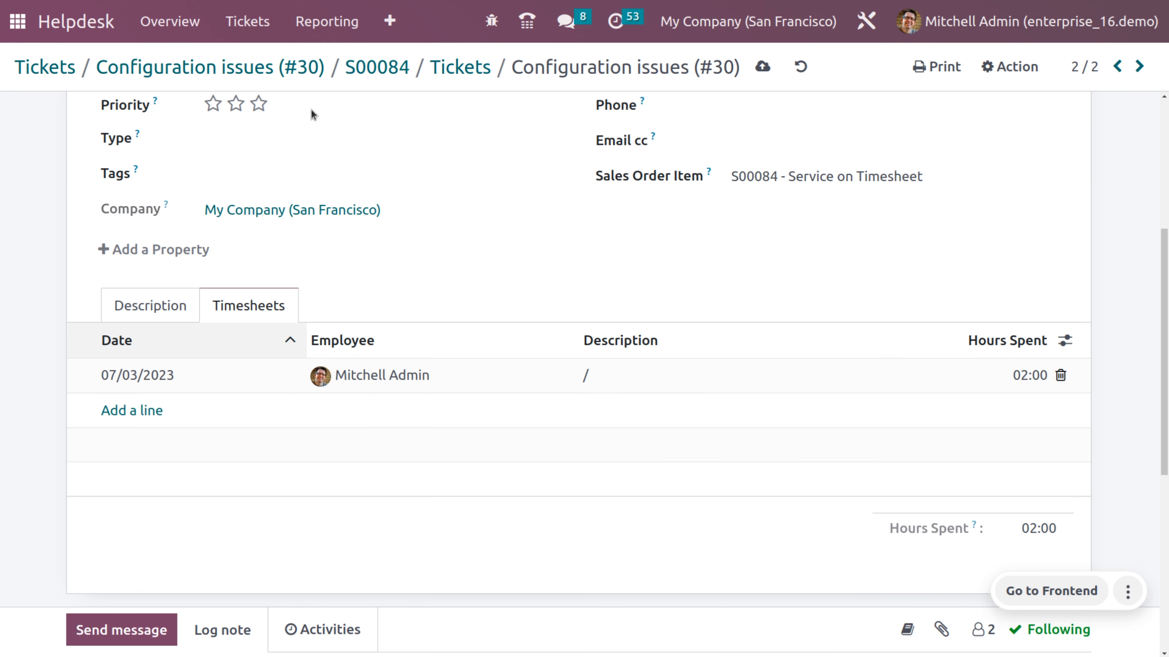
pyautogui.scroll(5, 753, 214)
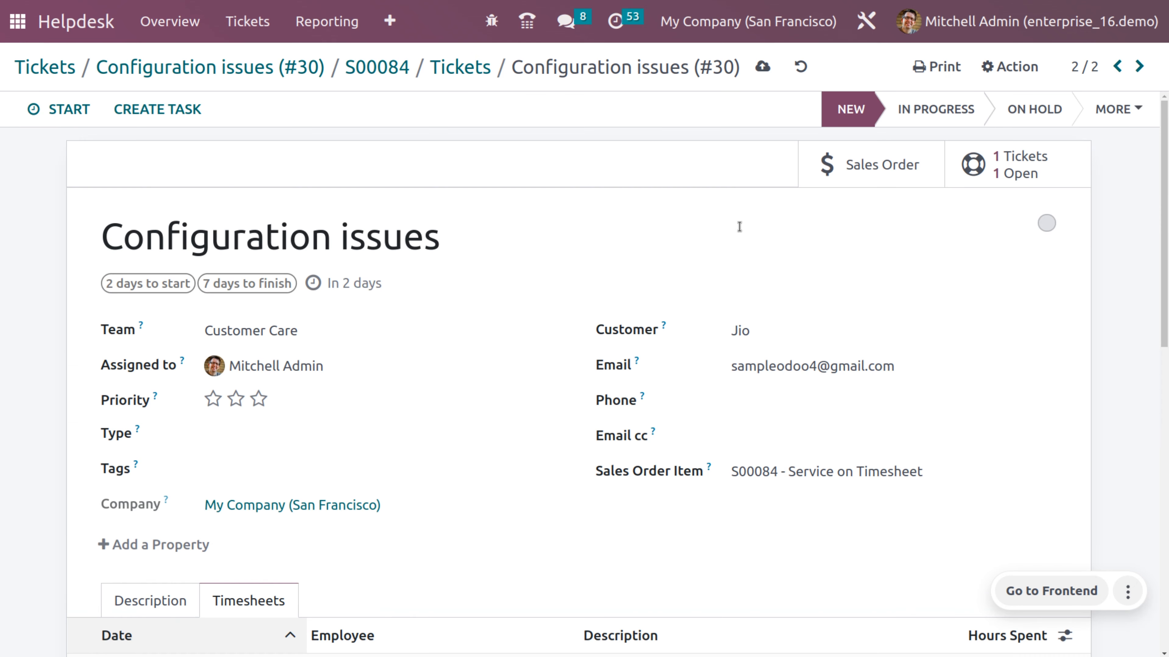
pyautogui.click(764, 68)
pyautogui.click(861, 174)
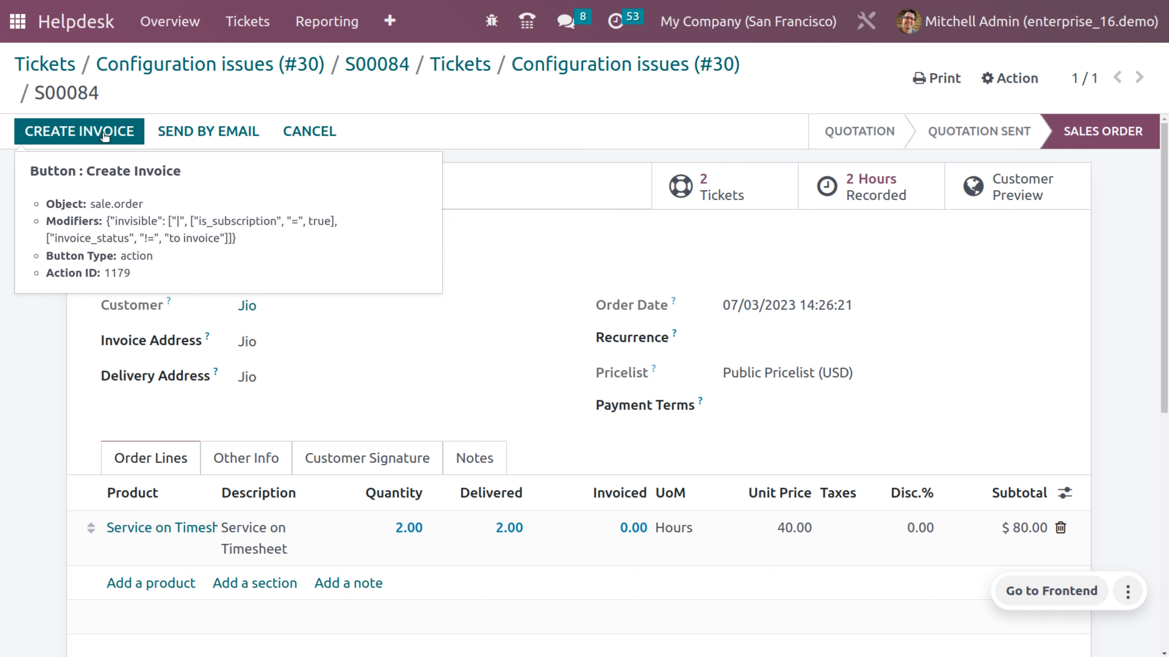
# - Create a regular invoice from S00084 for 2.00 hours, totalling $80.00, and open it
pyautogui.click(106, 133)
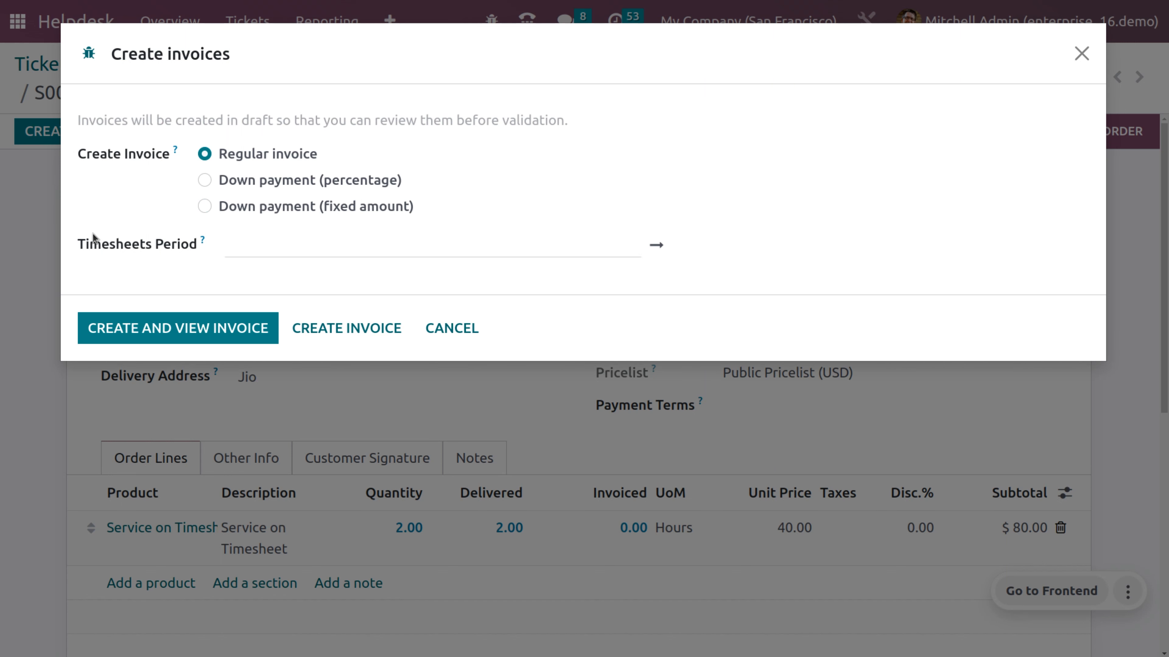
pyautogui.click(316, 250)
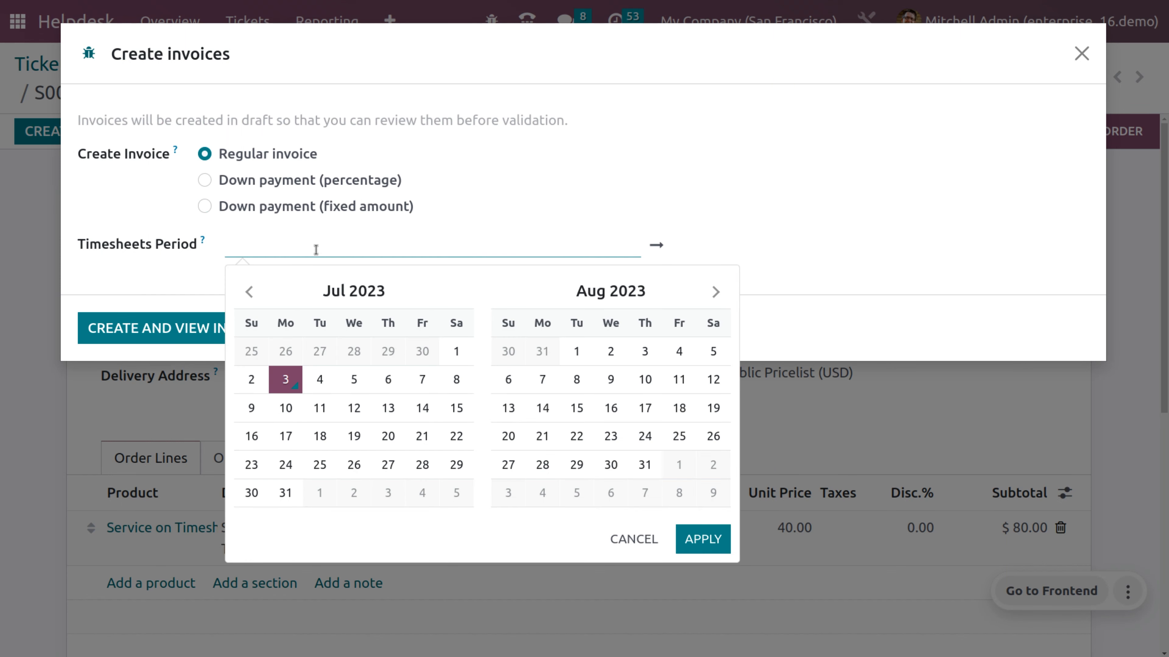
pyautogui.click(126, 290)
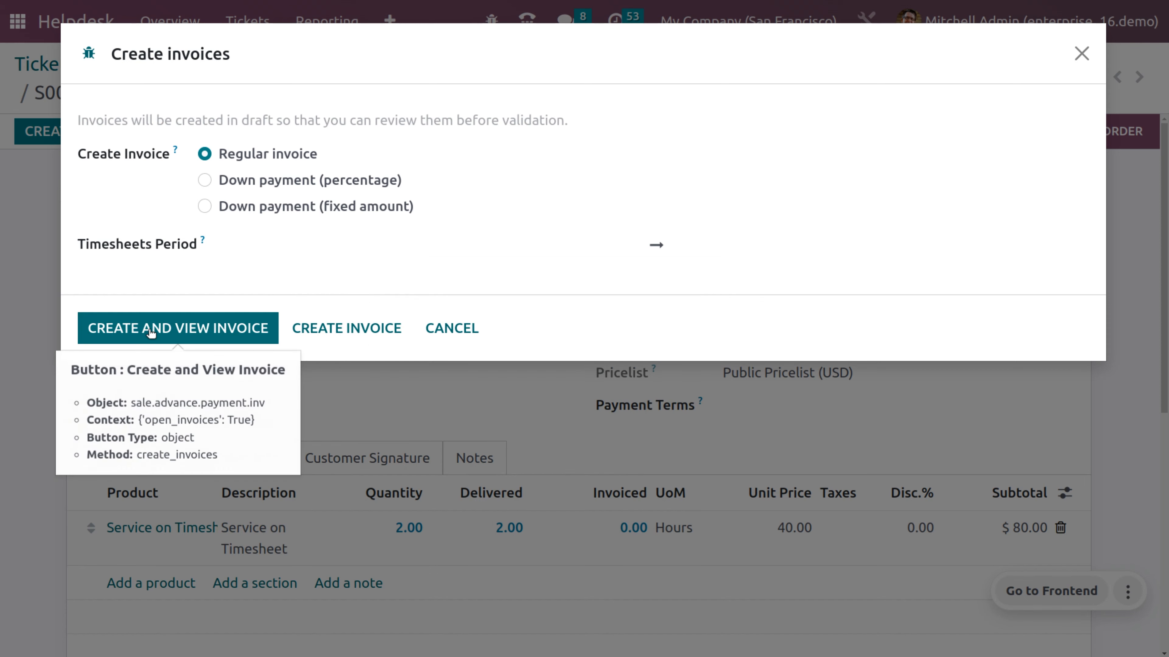
pyautogui.click(151, 332)
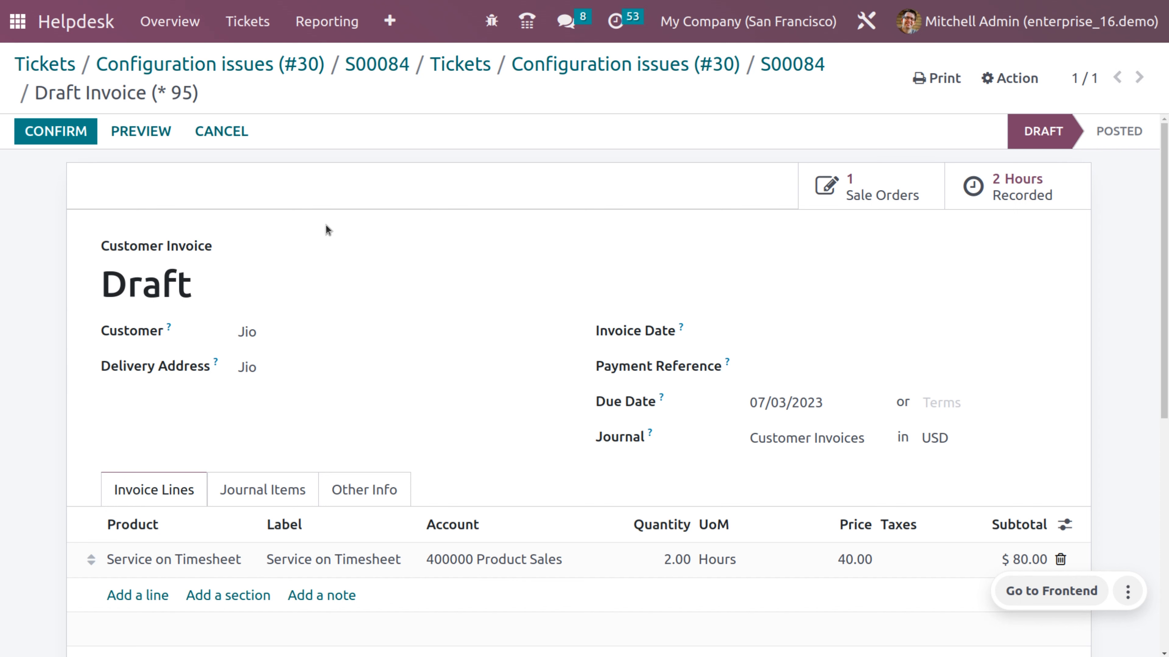
# - Post invoice INV/2023/00016 and register its $80.00 payment
pyautogui.click(72, 132)
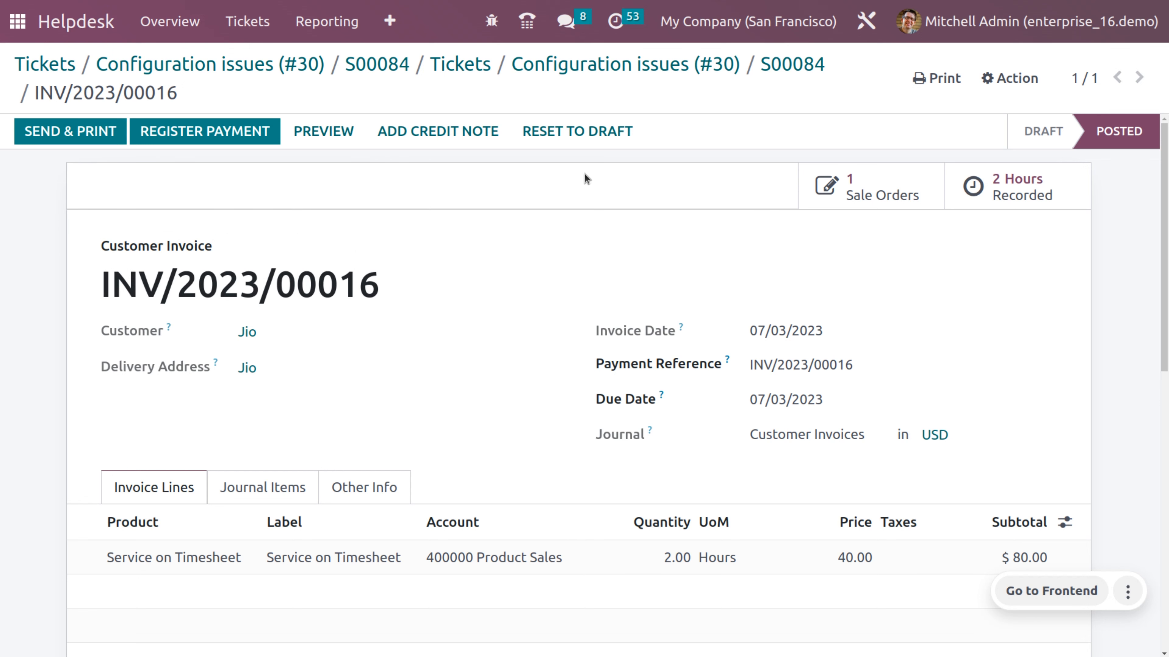
pyautogui.click(215, 134)
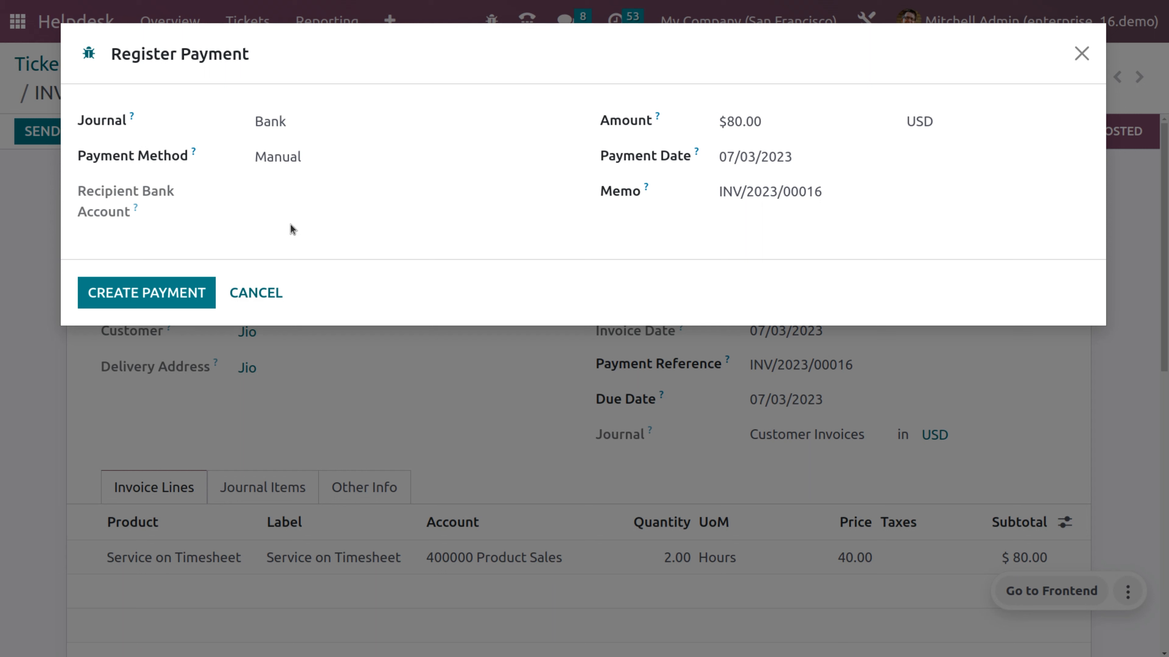
pyautogui.click(133, 302)
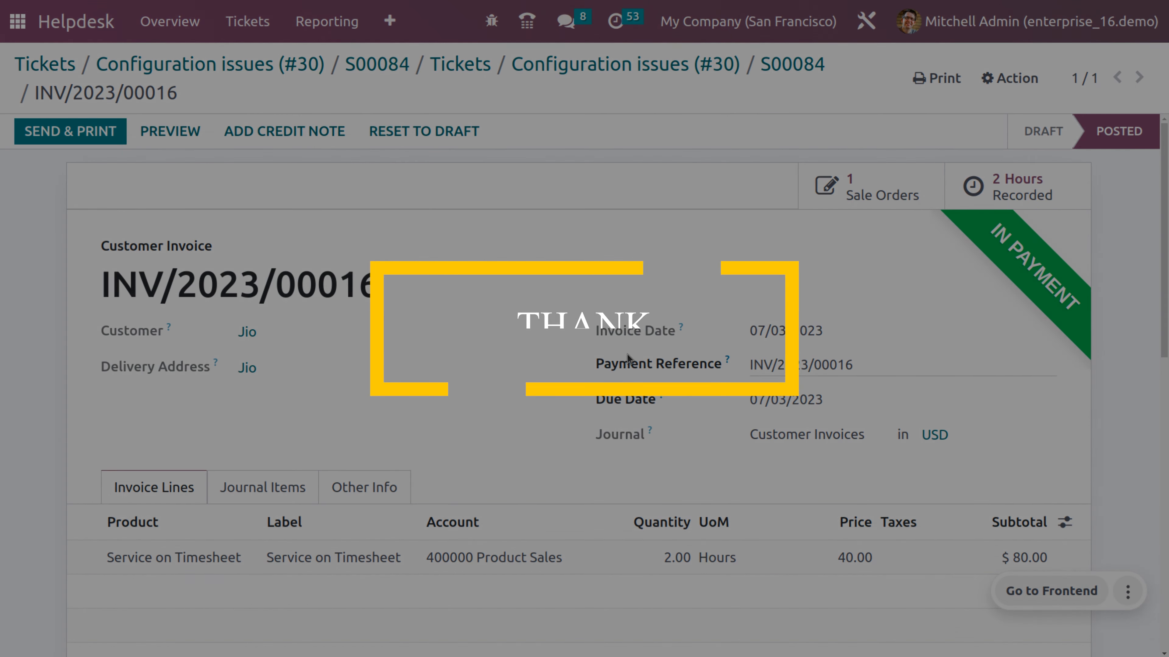